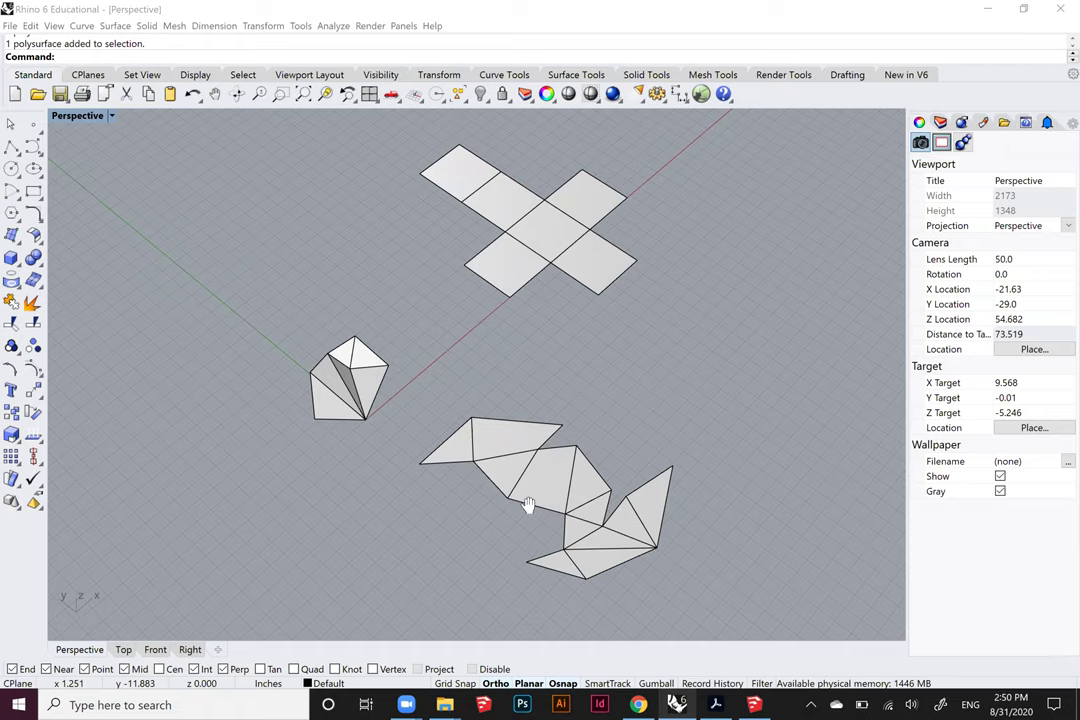
Select one face of the unrolled net in Perspective to inspect it, then clear the selection
right_click_drag(528, 506, 560, 463, "shift")
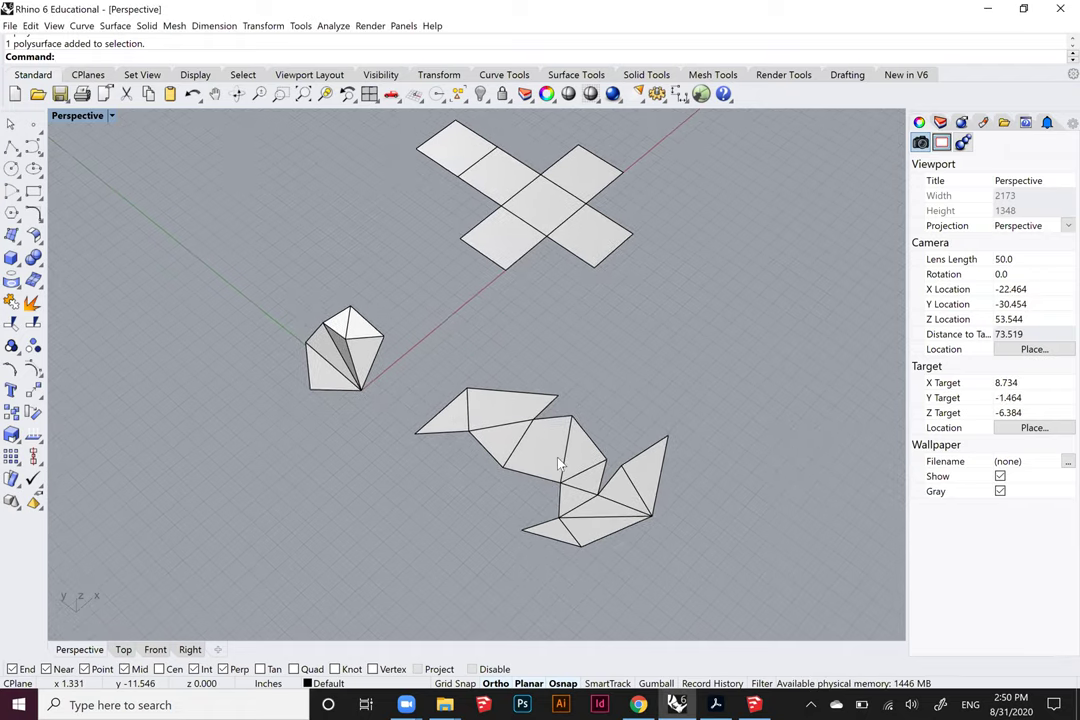
left_click(554, 458, "ctrl+shift")
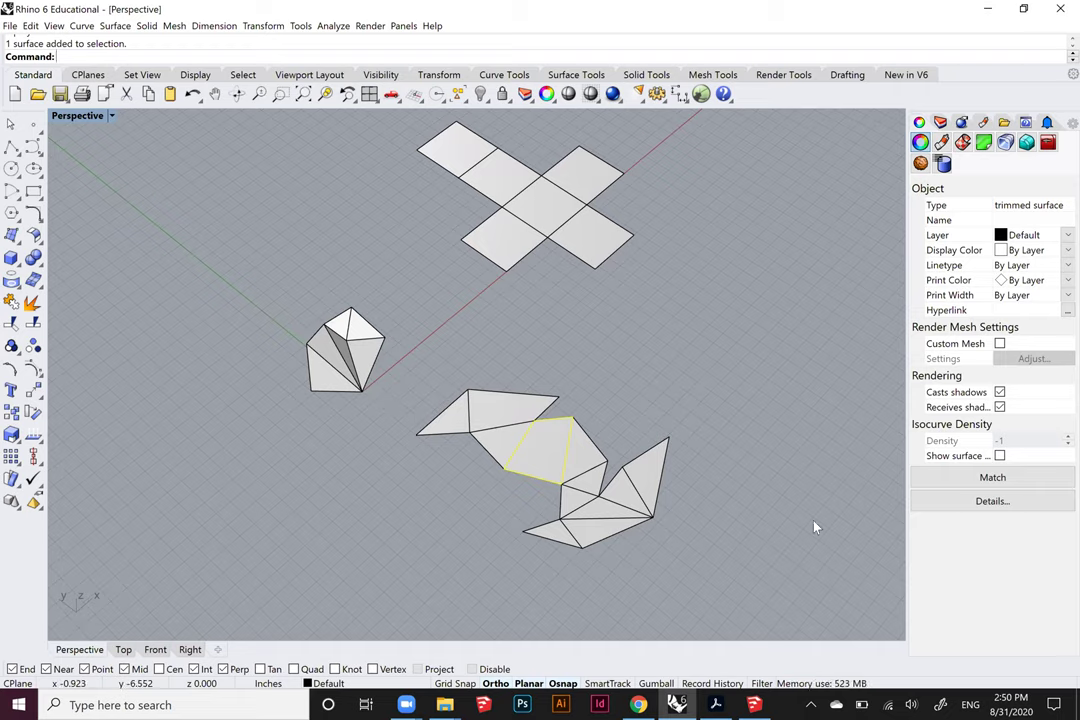
key("Escape")
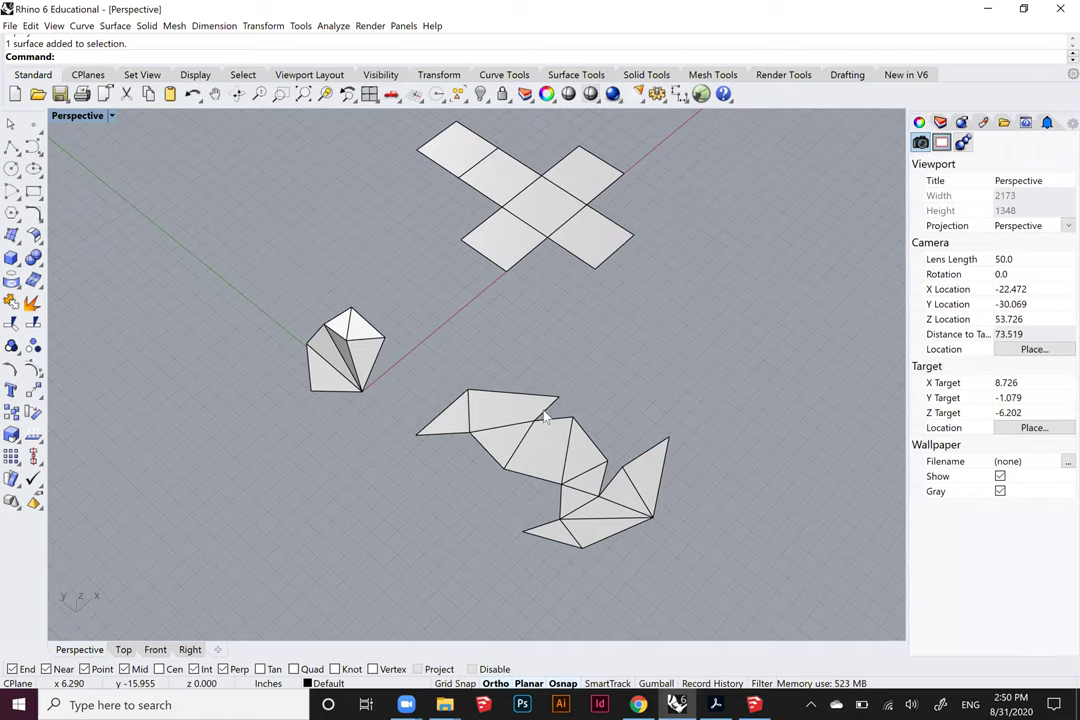
Pan, zoom and orbit the Perspective view to look down on the objects from above
mouse_move(548, 449)
right_mouse_down("shift")
mouse_move(564, 436)
mouse_move(557, 427)
right_mouse_up("shift")
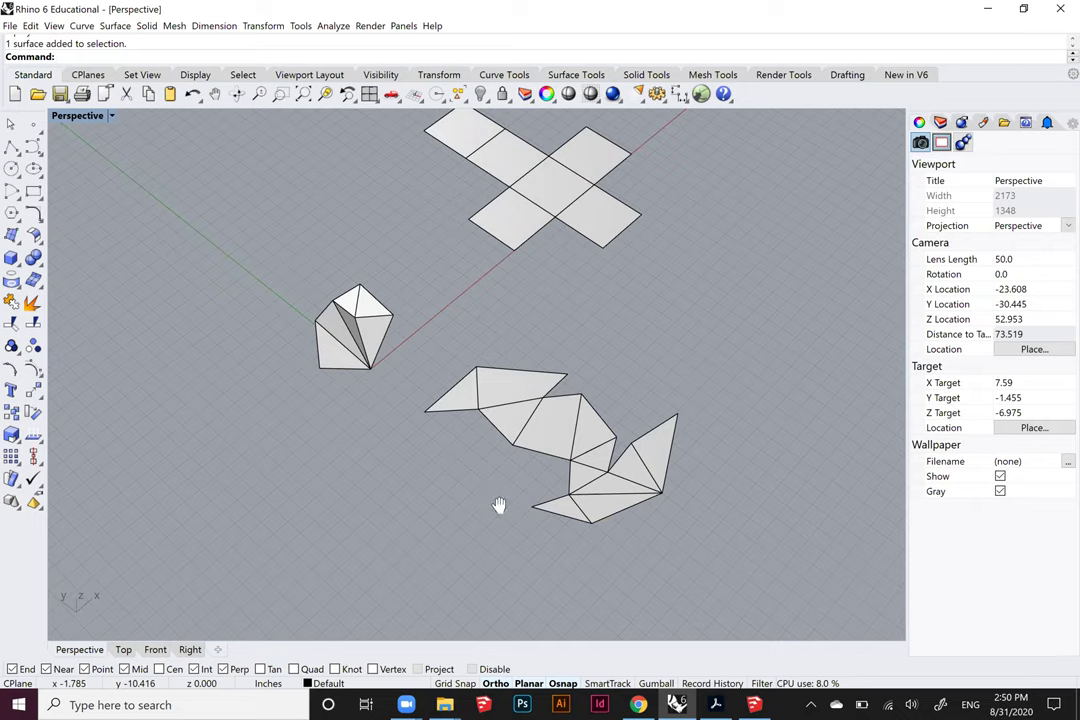
right_click_drag(508, 532, 530, 530, "shift")
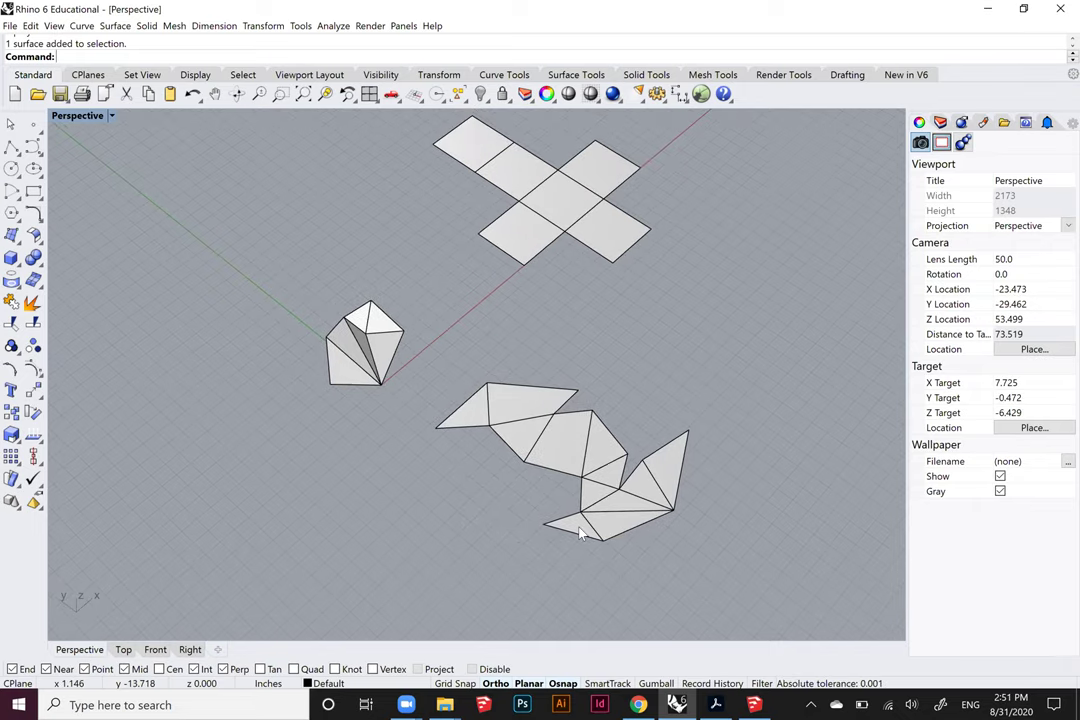
scroll(576, 519, "up", 2)
right_click_drag(550, 473, 530, 376)
right_click_drag(564, 337, 530, 364)
scroll(556, 396, "down", 3)
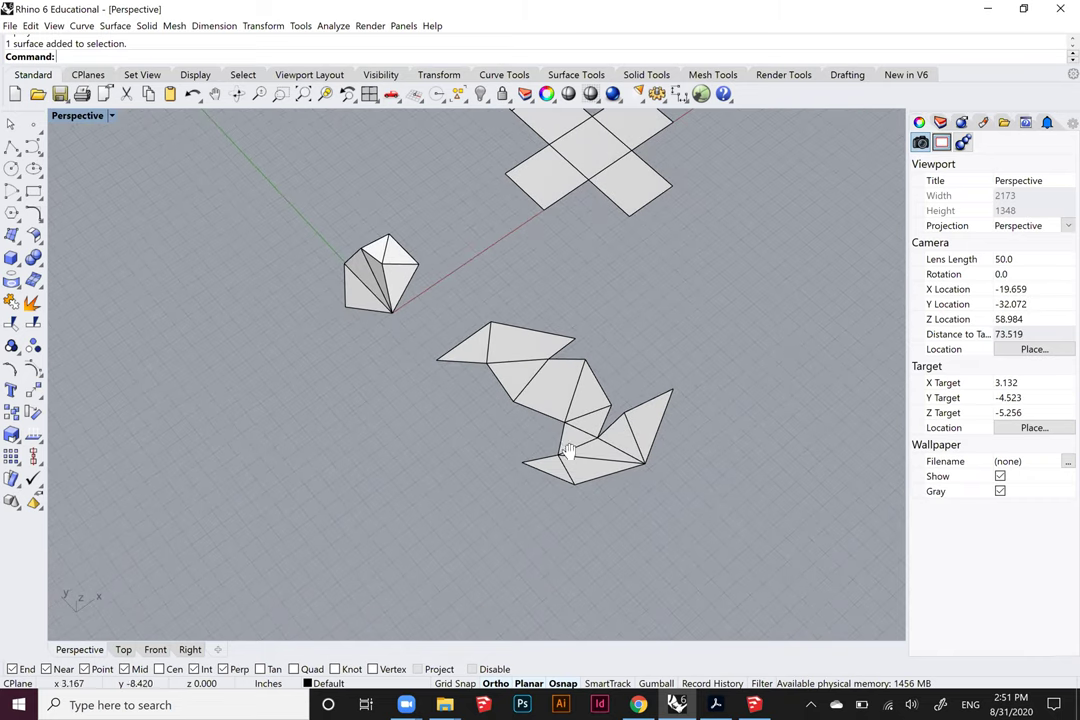
scroll(485, 448, "down", 2)
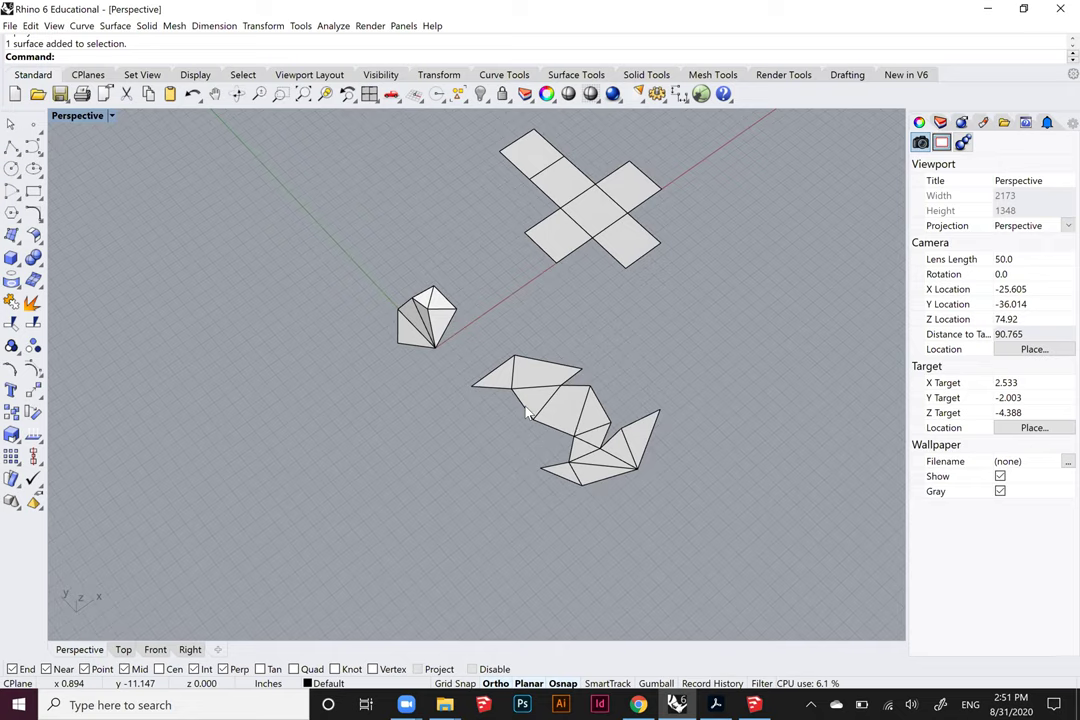
scroll(555, 432, "up", 2)
scroll(516, 481, "up", 3)
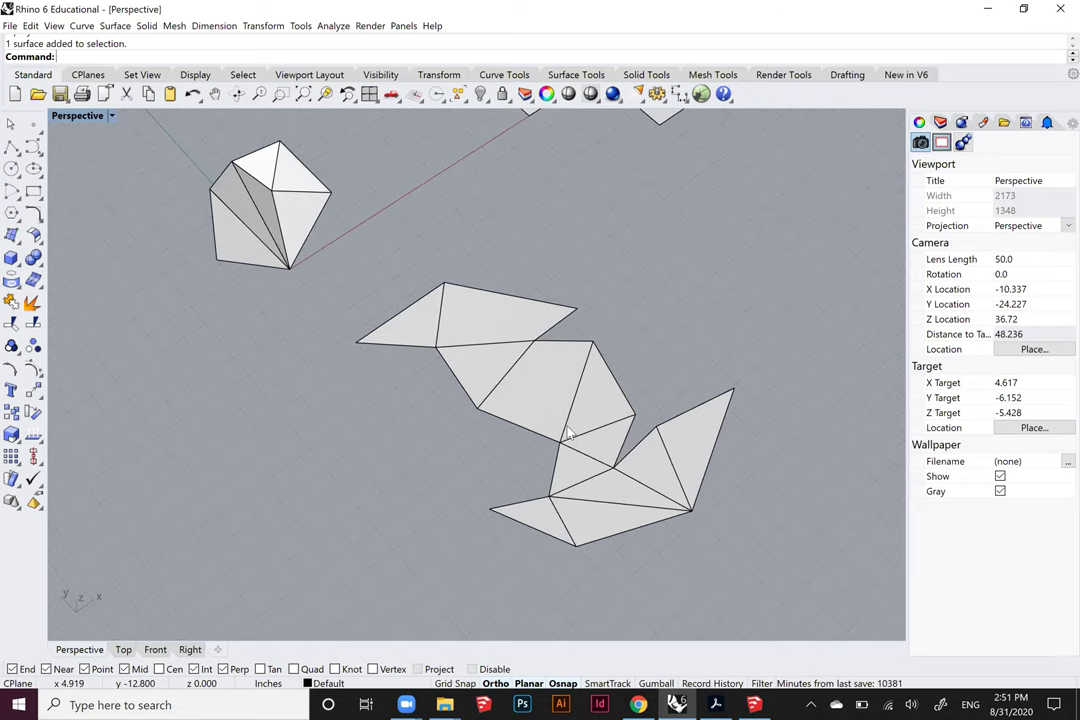
scroll(503, 437, "down", 2)
right_click_drag(503, 437, 535, 465, "shift")
scroll(509, 462, "down", 2)
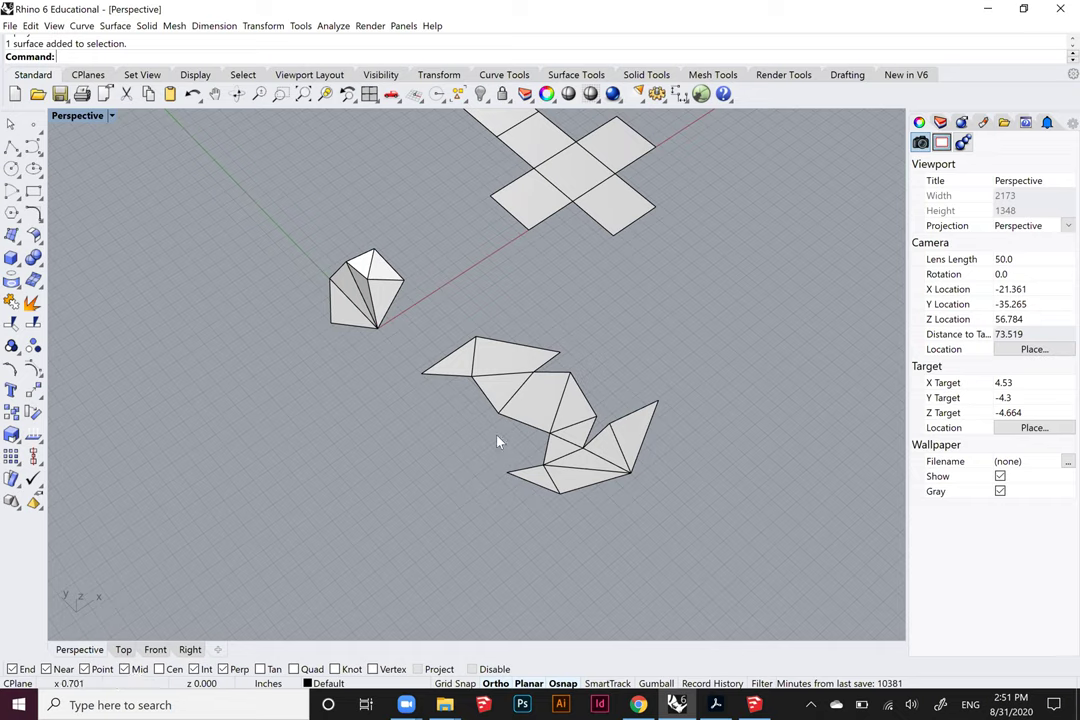
Orbit the Perspective view around the unrolled net, the pyramid and the whole model
right_click_drag(531, 451, 559, 451, "shift")
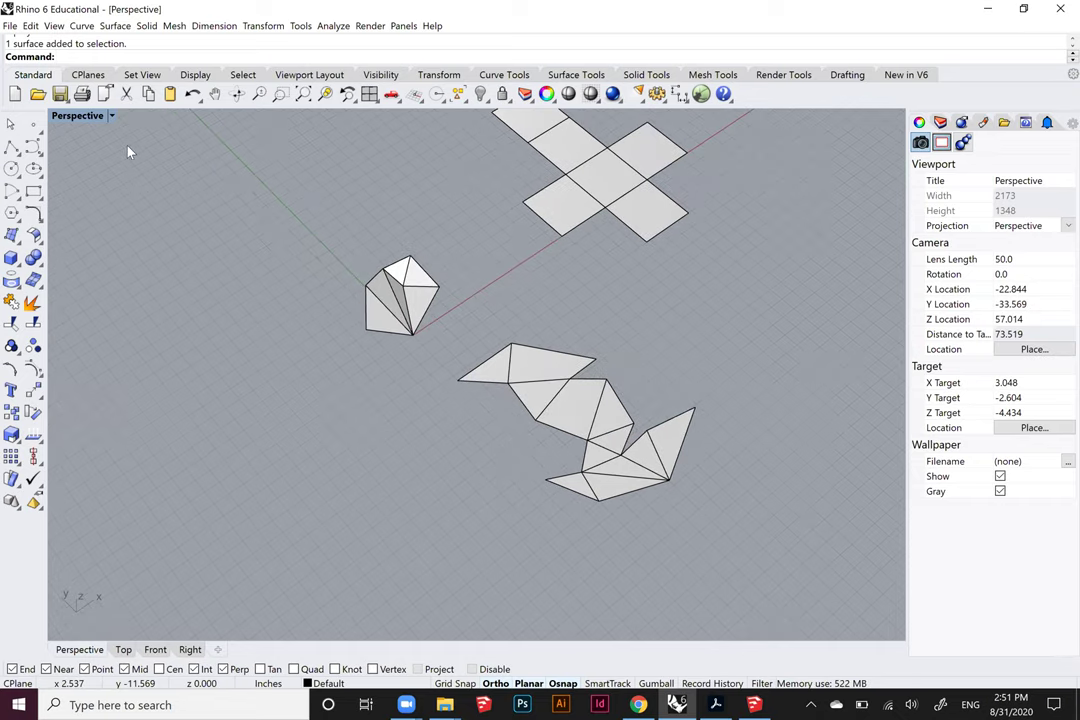
right_click_drag(448, 378, 388, 403, "shift")
right_click_drag(87, 155, 272, 205)
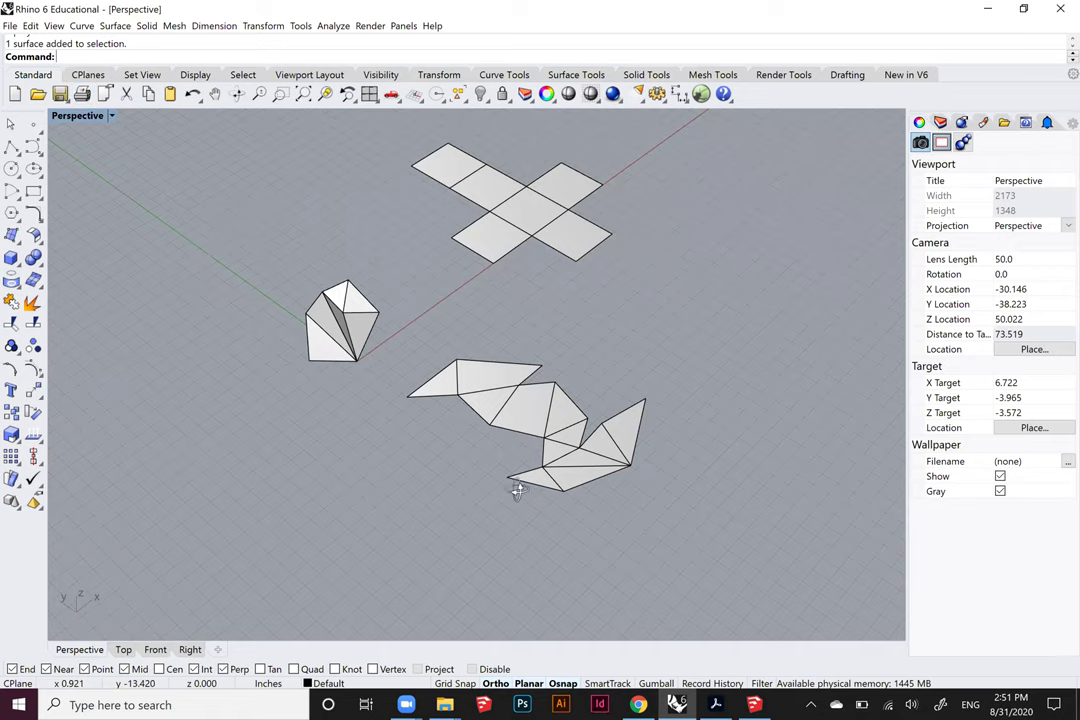
right_click_drag(535, 452, 342, 269)
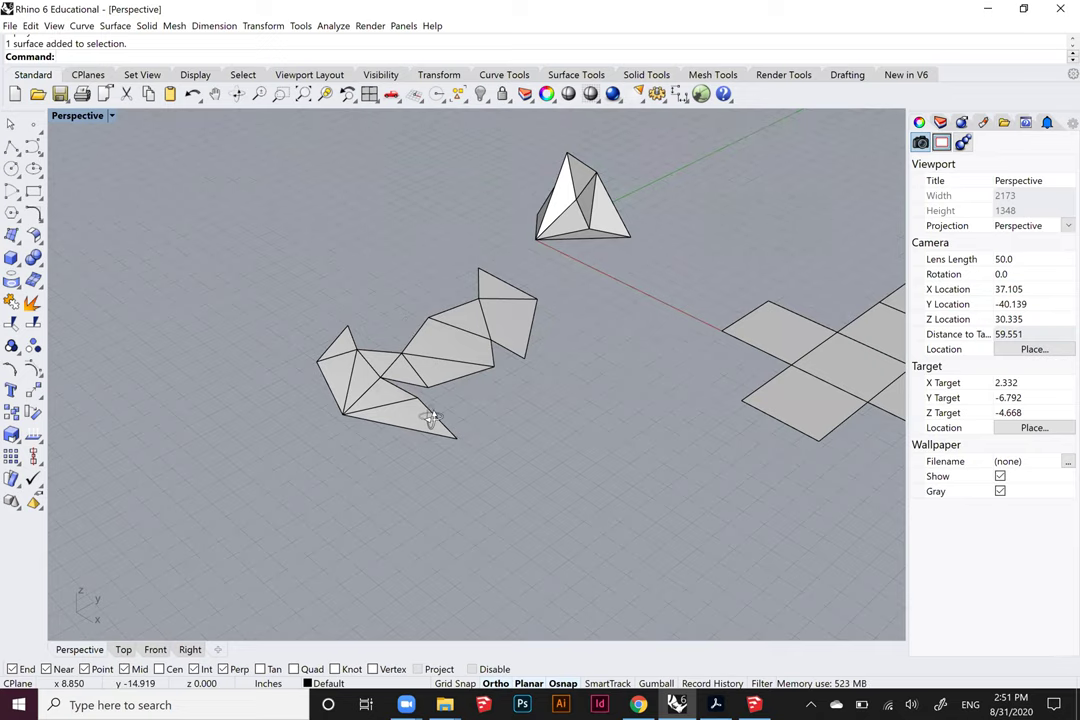
right_click_drag(439, 411, 448, 415)
right_click_drag(522, 417, 569, 418)
scroll(592, 405, "up", 2)
scroll(429, 358, "down", 2)
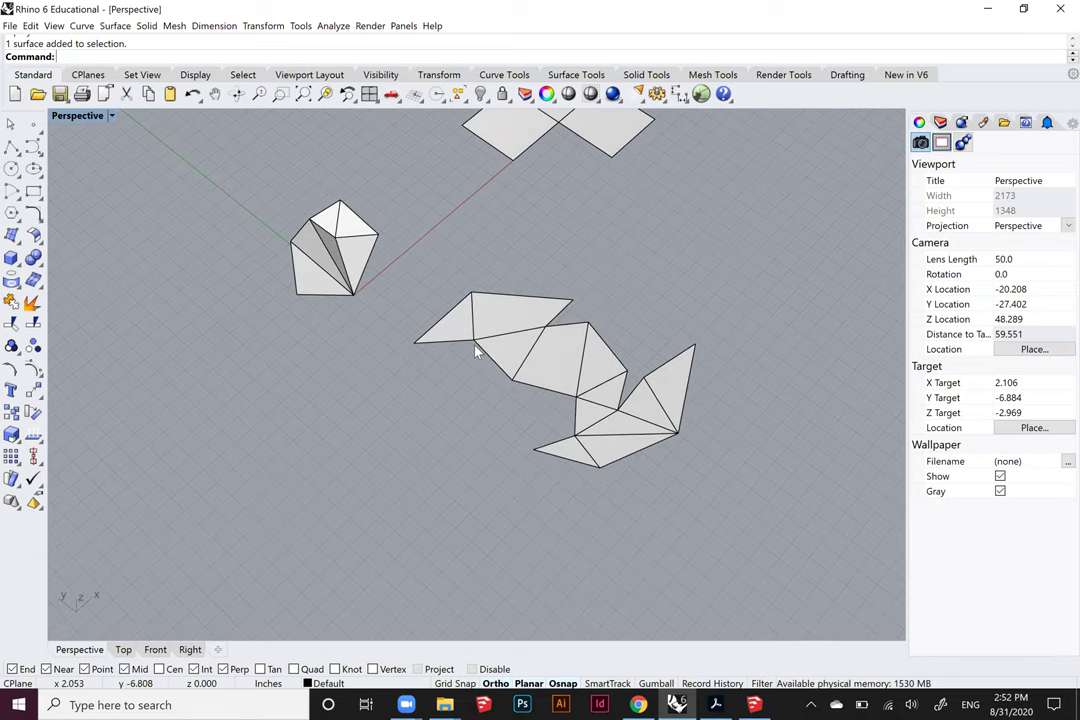
Select four adjacent faces of the unrolled net: three triangles and a quad face
left_click(561, 358)
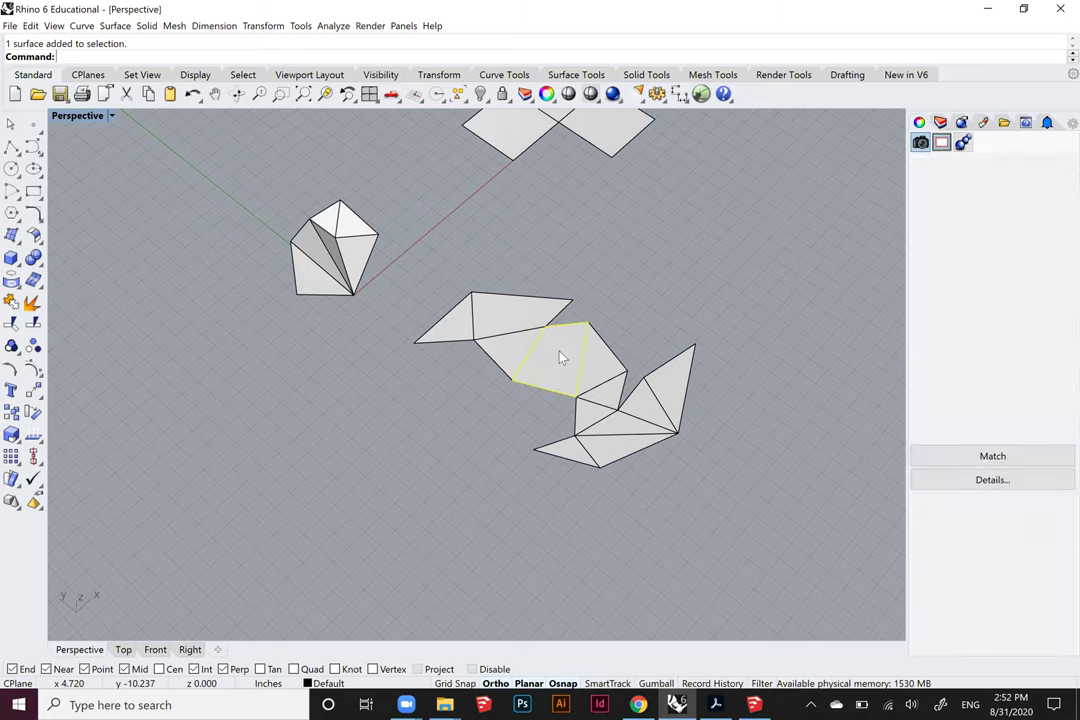
left_click(514, 352)
left_click(519, 316)
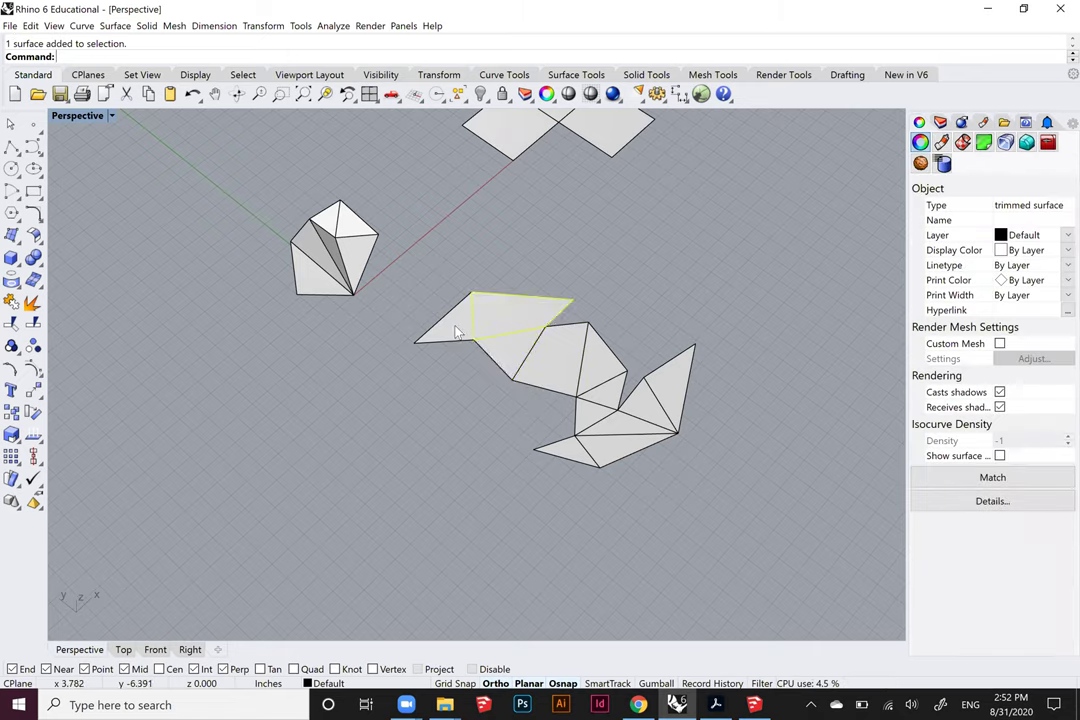
left_click(523, 366)
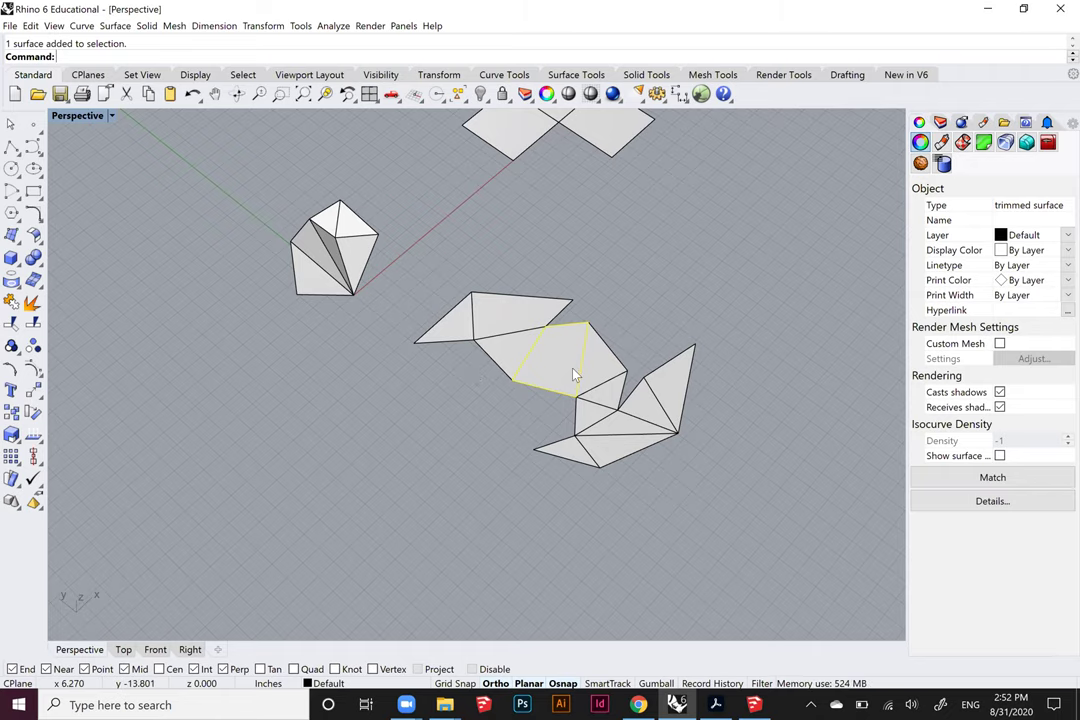
Restore the four-viewport layout, maximize the Top view and pan to center the net
scroll(70, 113, "down", 2)
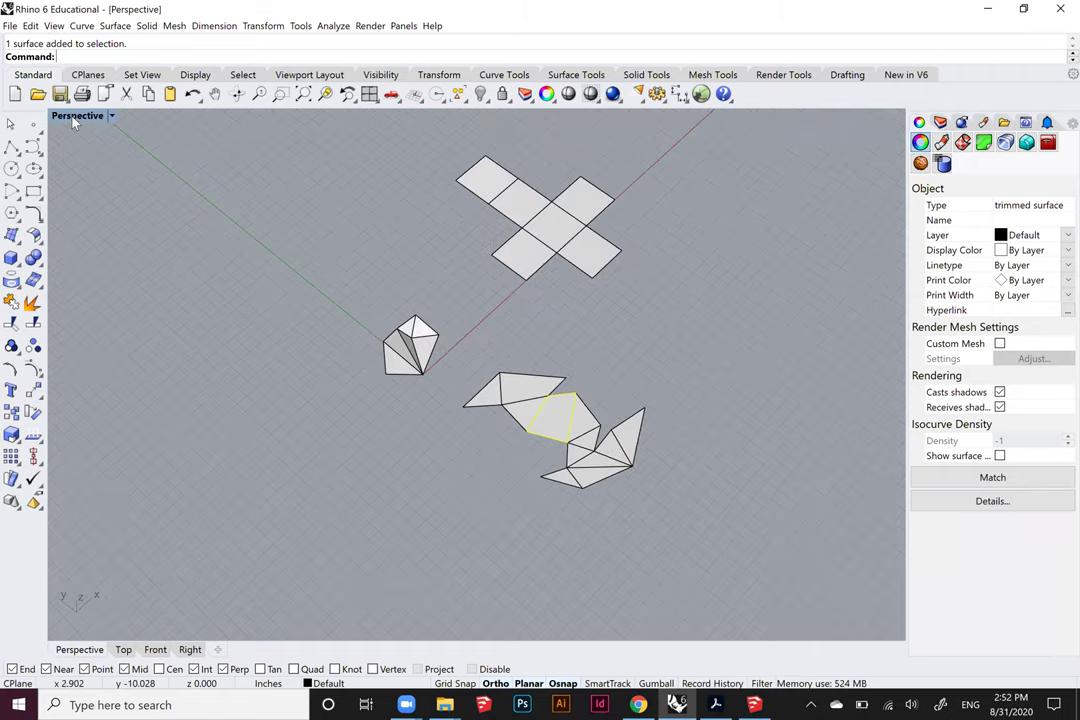
double_click(58, 118)
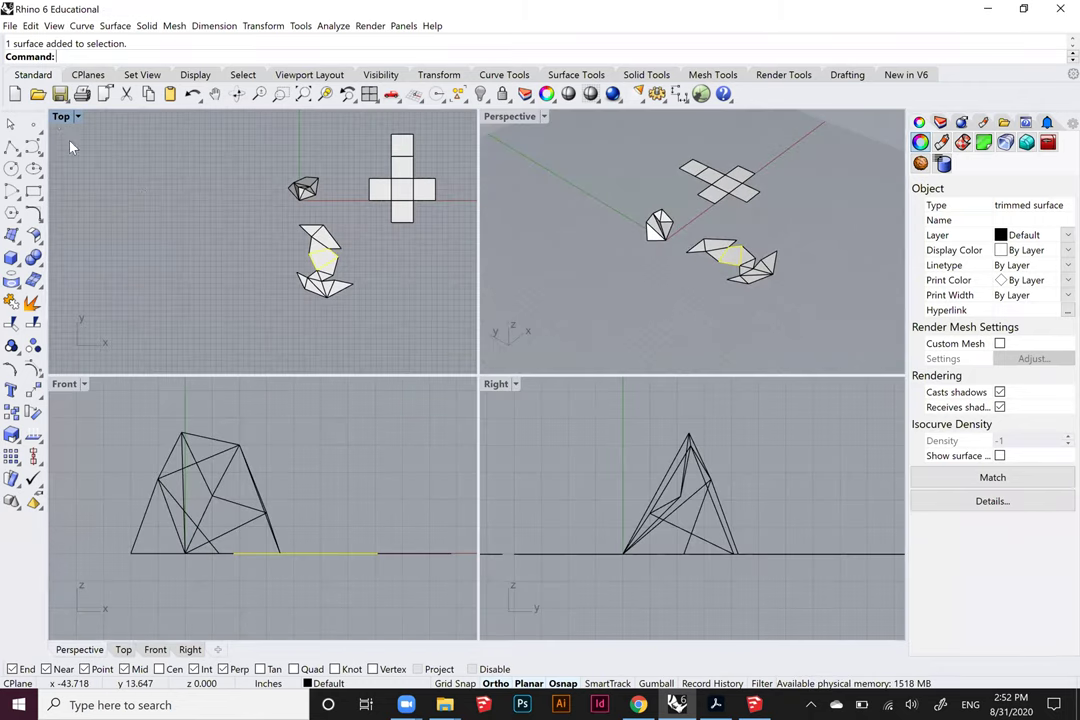
key("ctrl+m")
key("Escape")
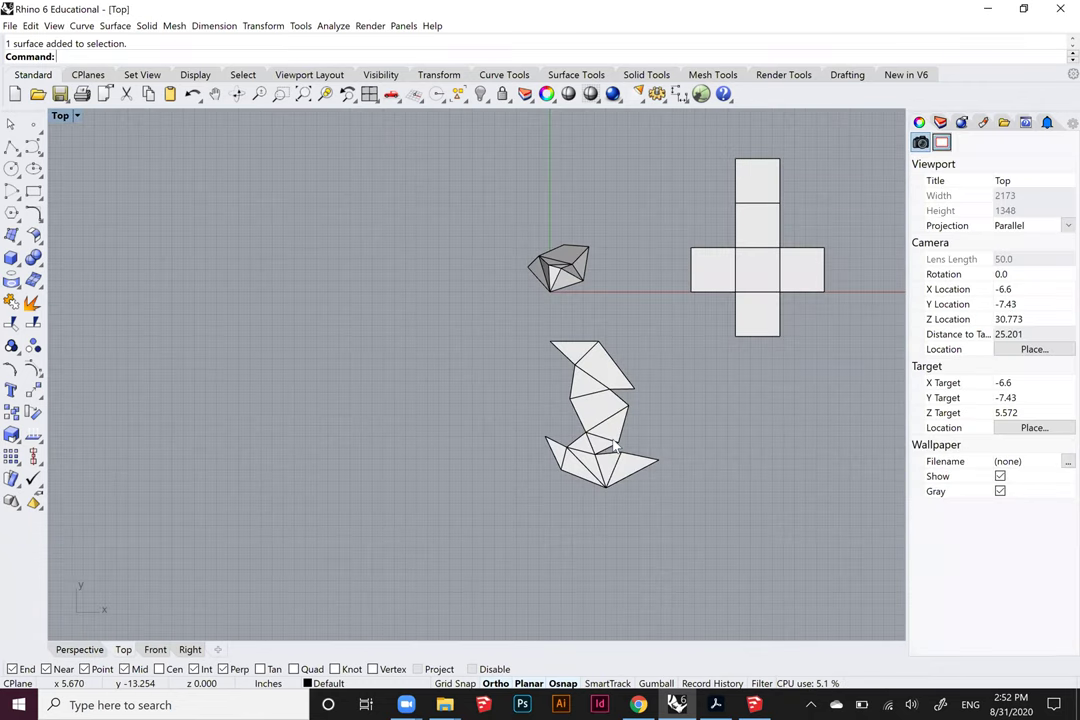
scroll(607, 436, "up", 2)
right_click_drag(607, 436, 571, 431)
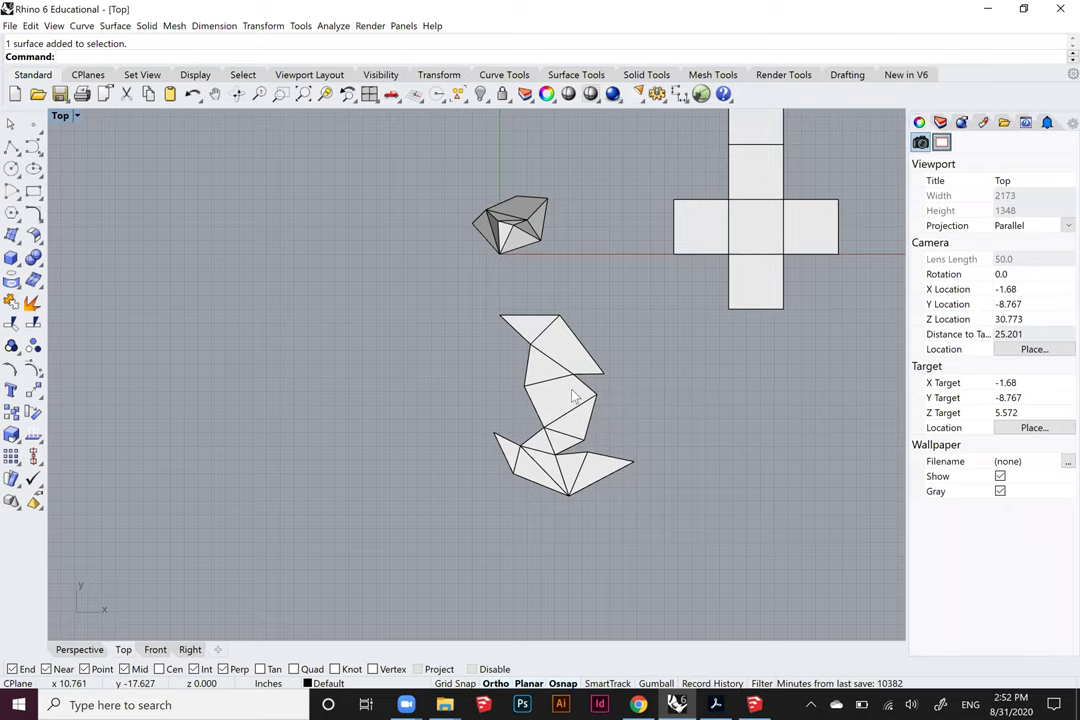
right_click_drag(596, 422, 441, 282)
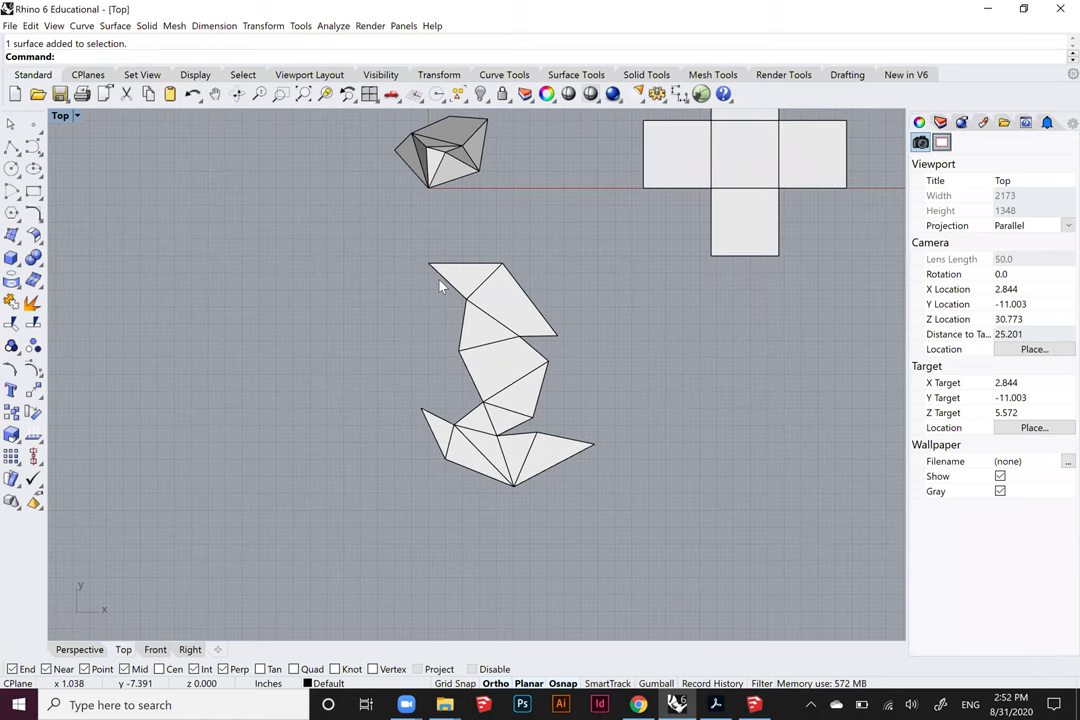
left_click(490, 333)
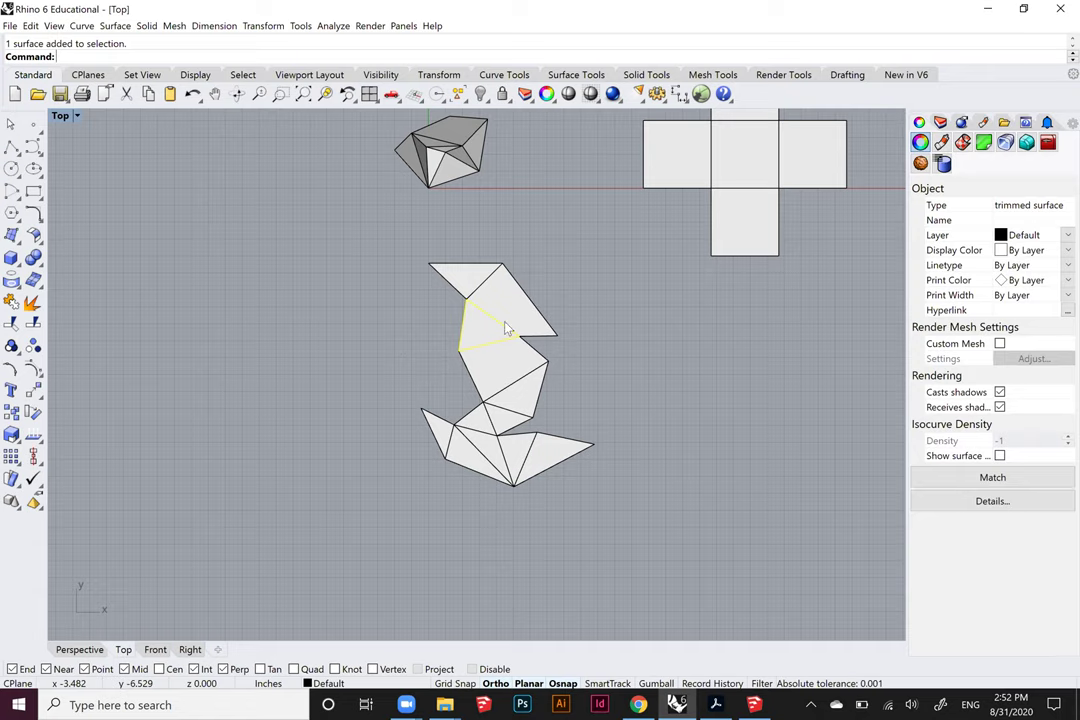
right_click_drag(504, 325, 526, 334)
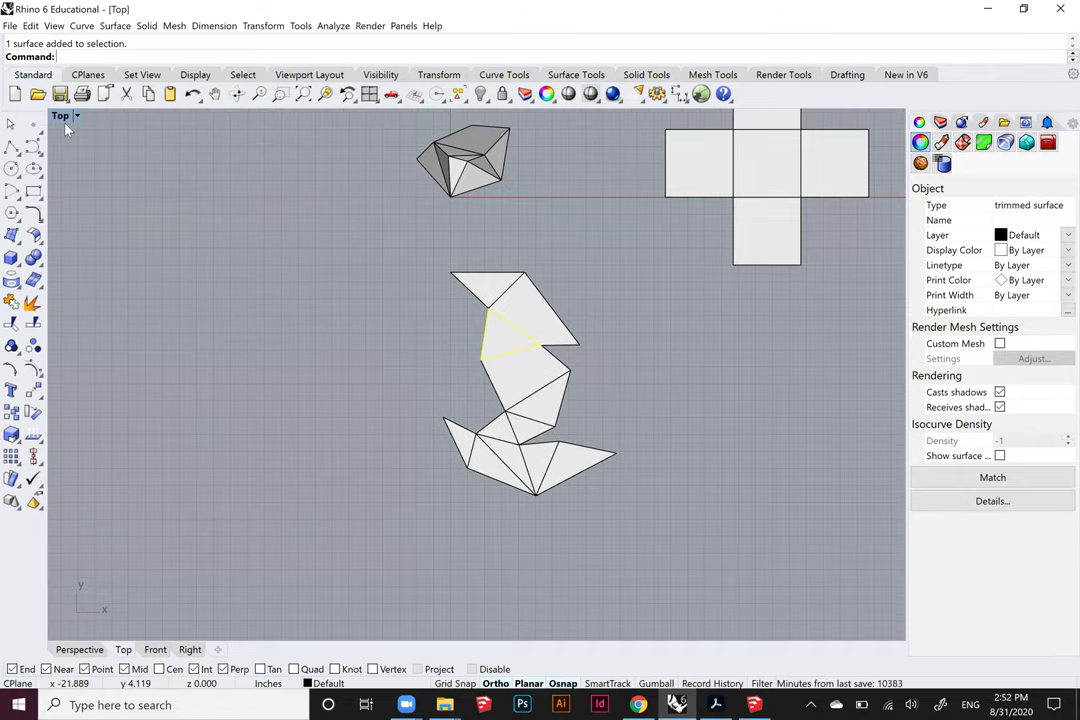
Deselect the triangle face and pan the Top view to recentre the unrolled net
left_click(200, 283)
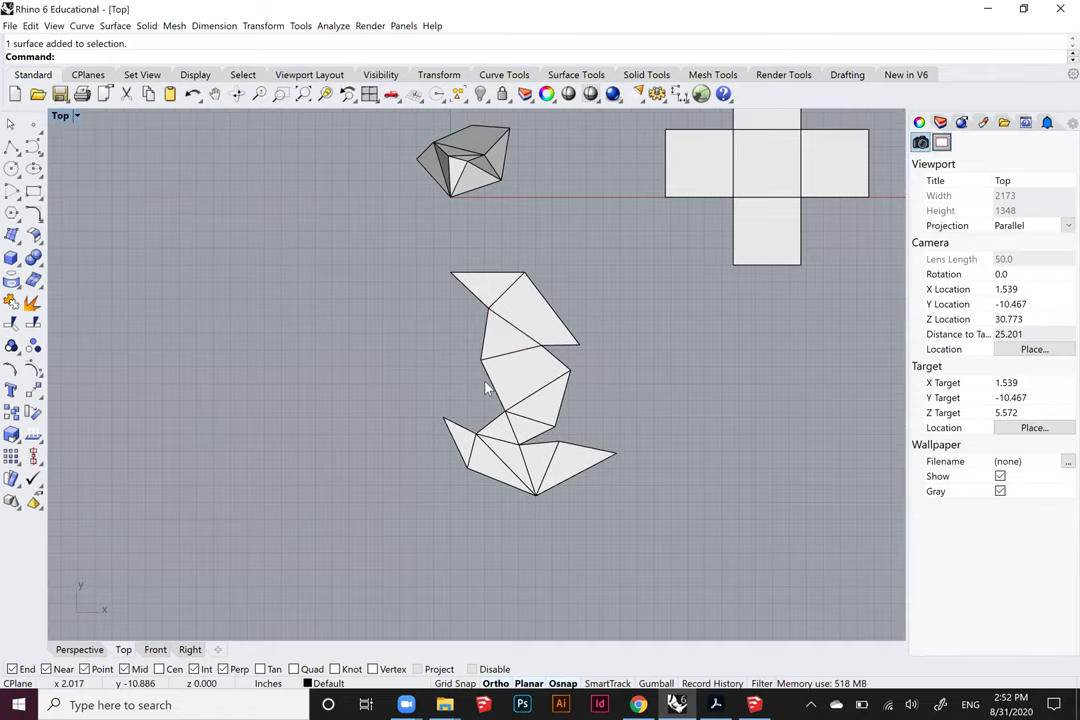
right_click_drag(454, 413, 448, 388)
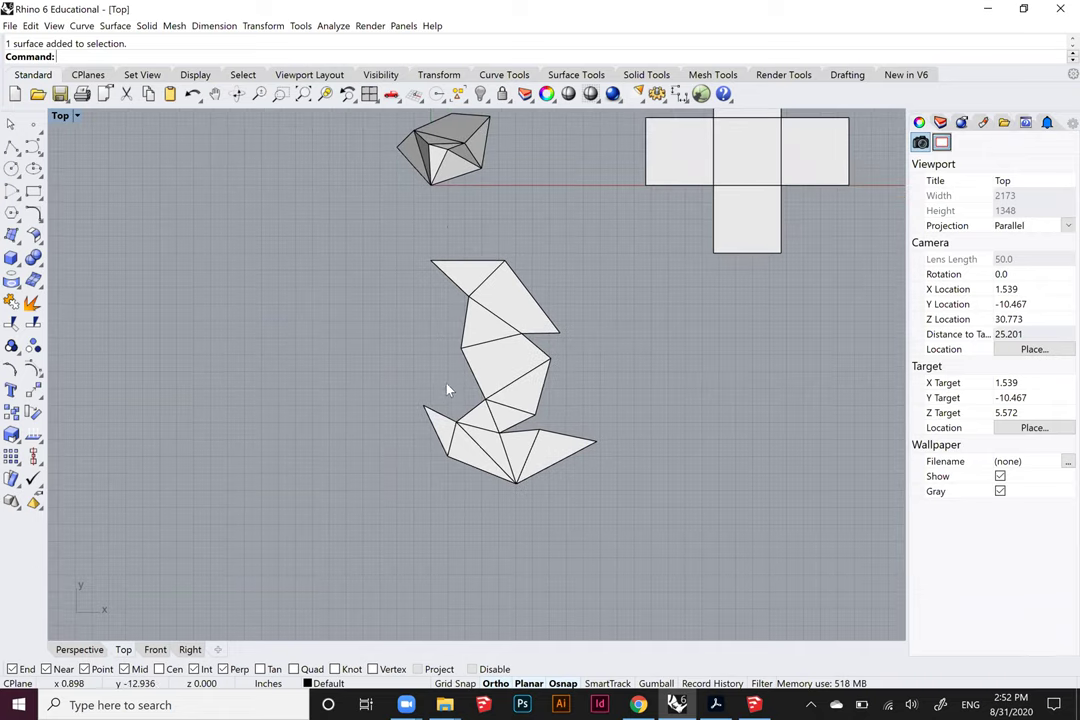
scroll(393, 246, "up", 2)
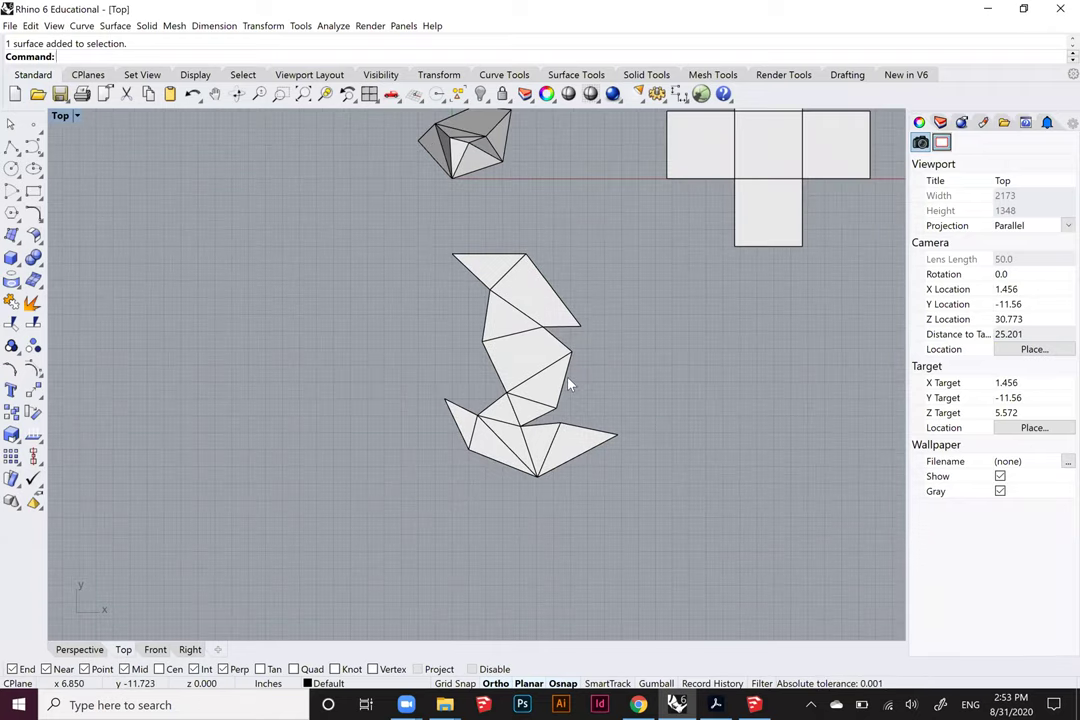
scroll(568, 385, "down", 1)
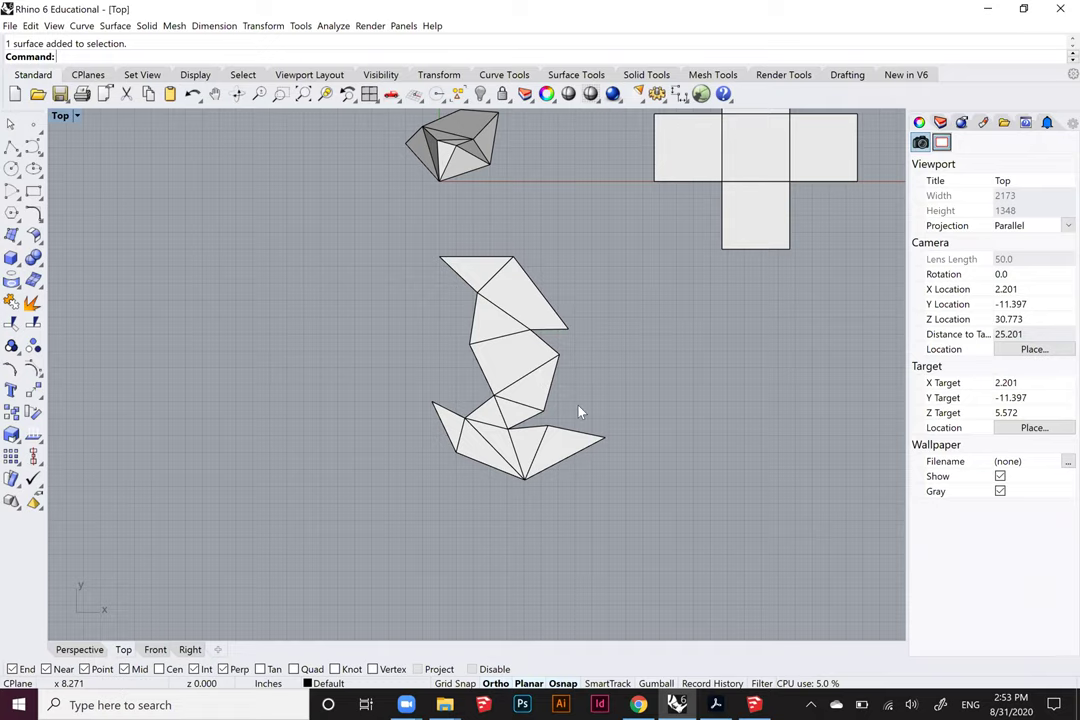
right_click_drag(587, 407, 560, 408)
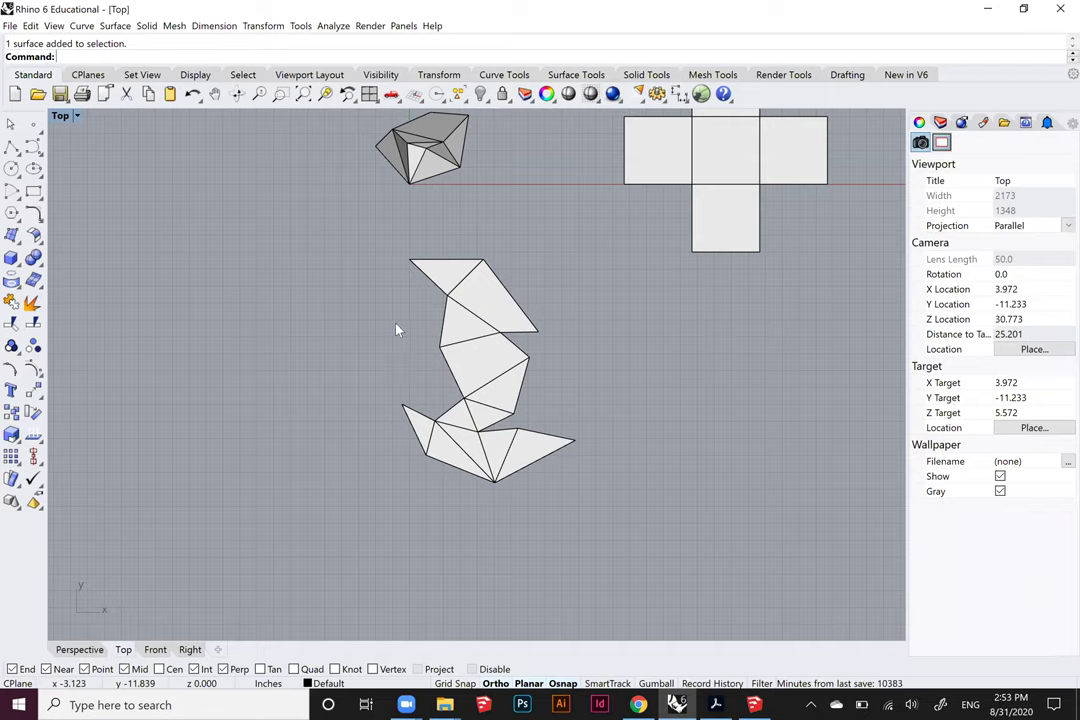
right_click_drag(396, 330, 418, 335)
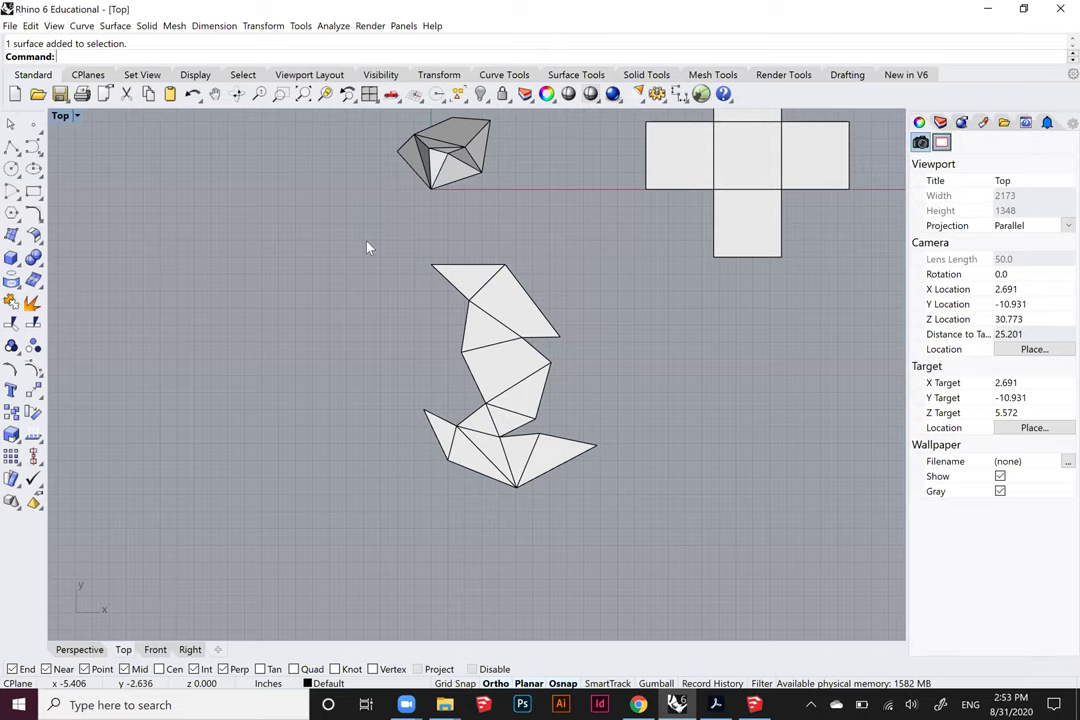
left_click_drag(386, 234, 600, 520)
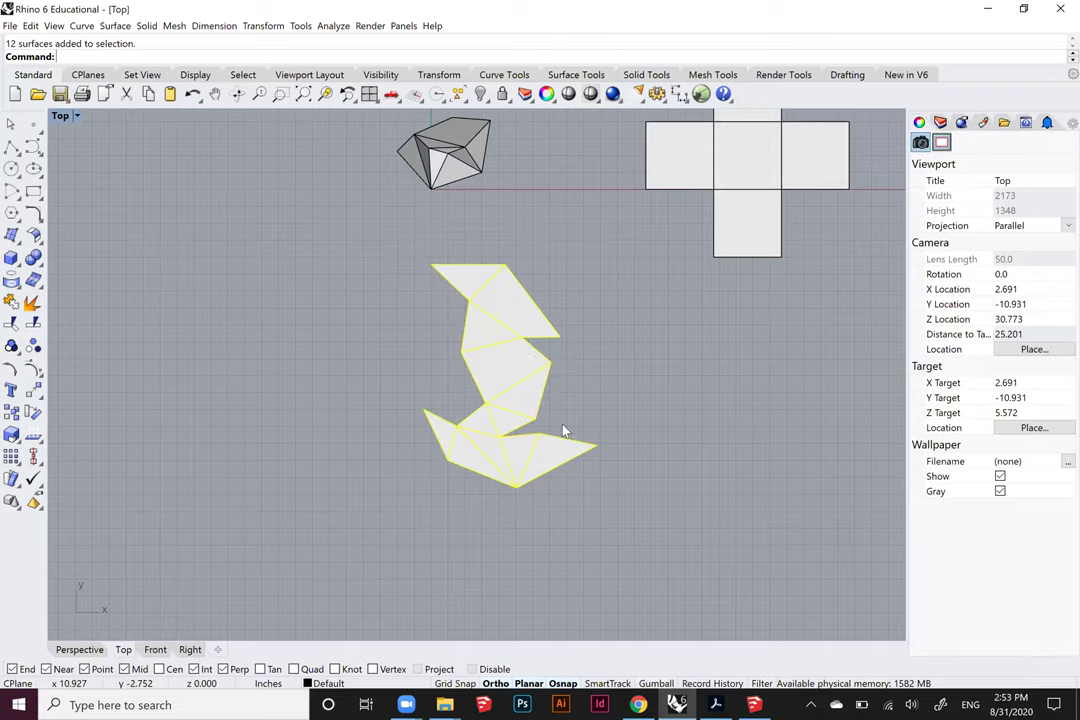
scroll(528, 350, "down", 2)
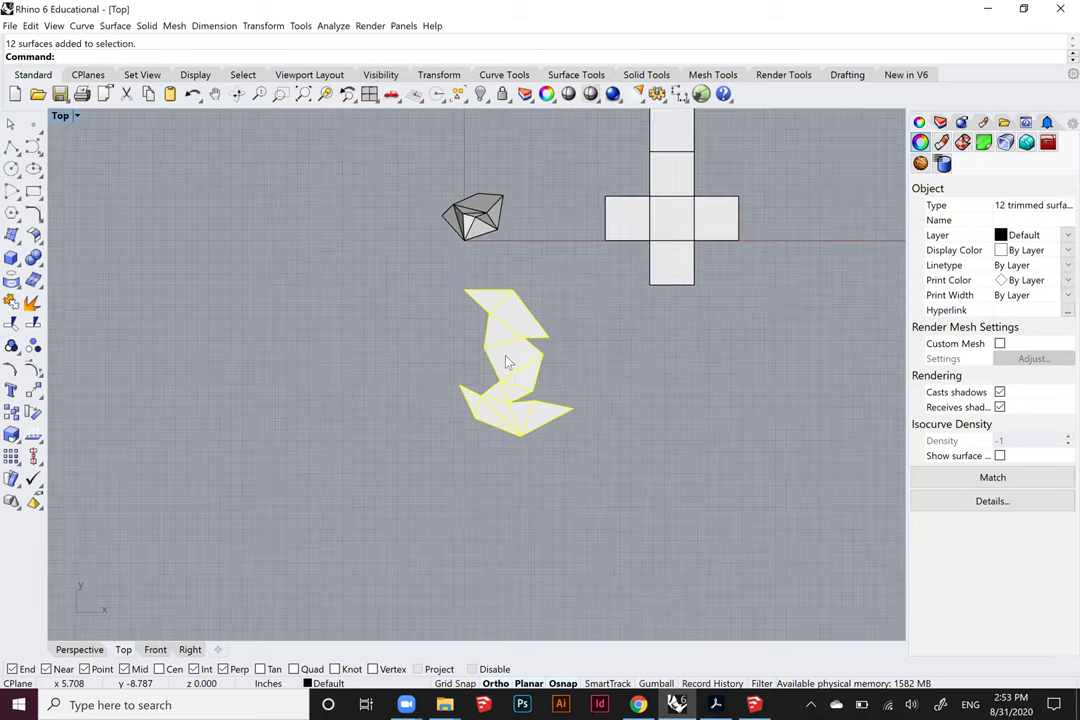
scroll(444, 381, "down", 3)
scroll(450, 422, "up", 2)
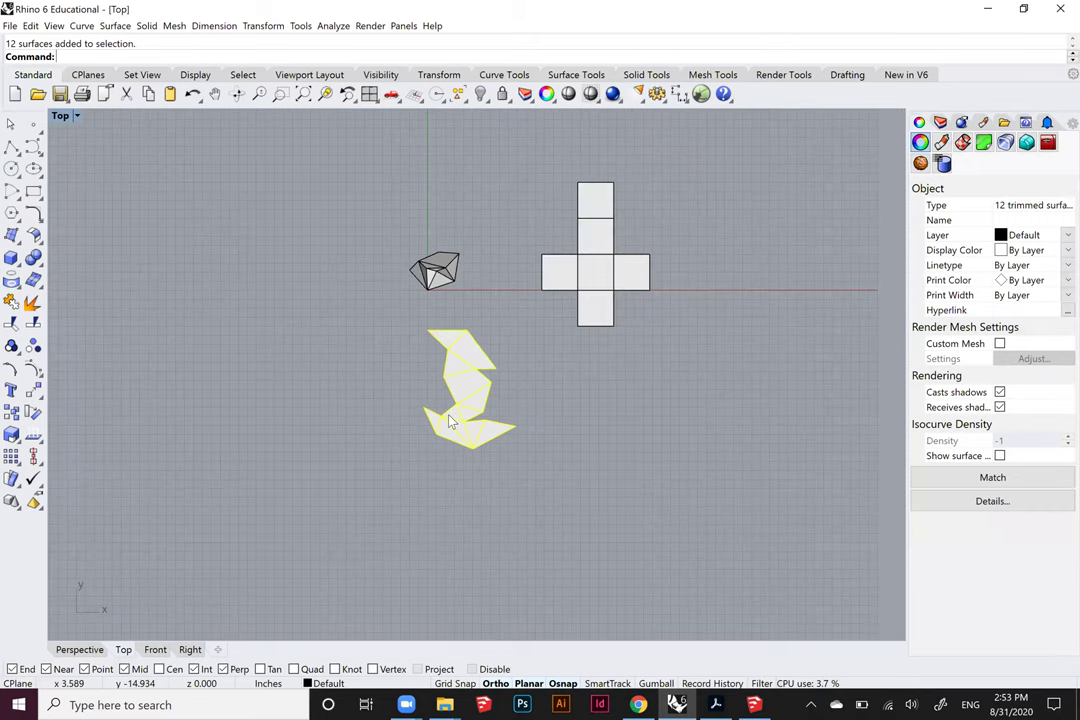
scroll(450, 422, "up", 1)
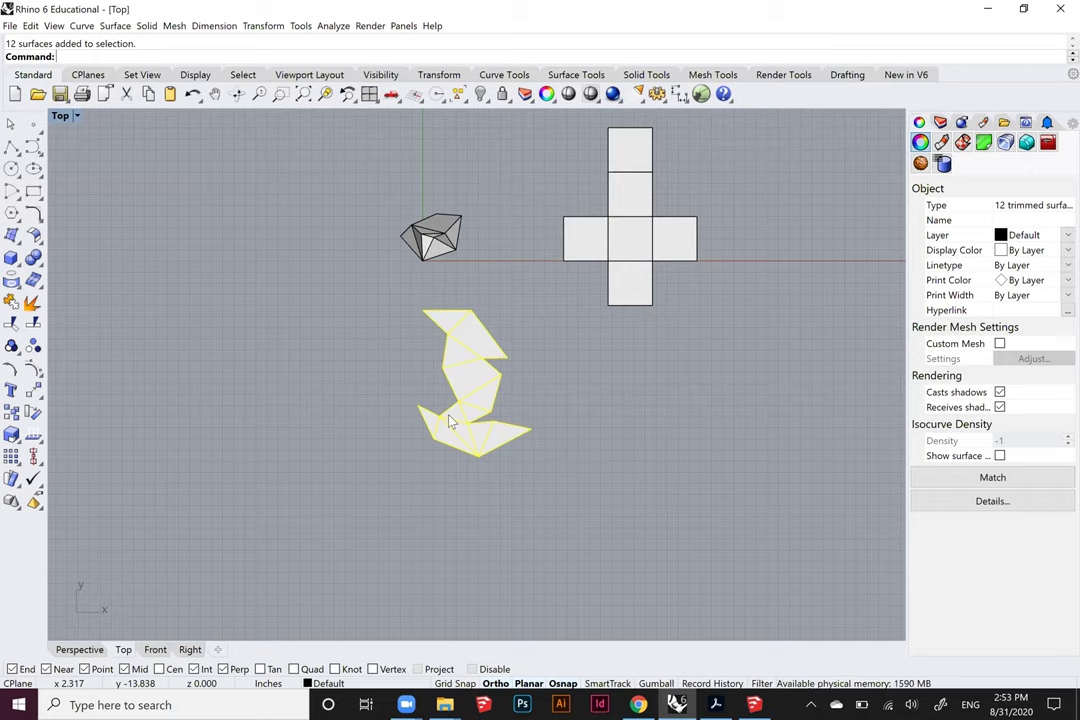
Run Make2D with the Top view projection to produce the net's flat line drawing
type("Make2D")
key("Return")
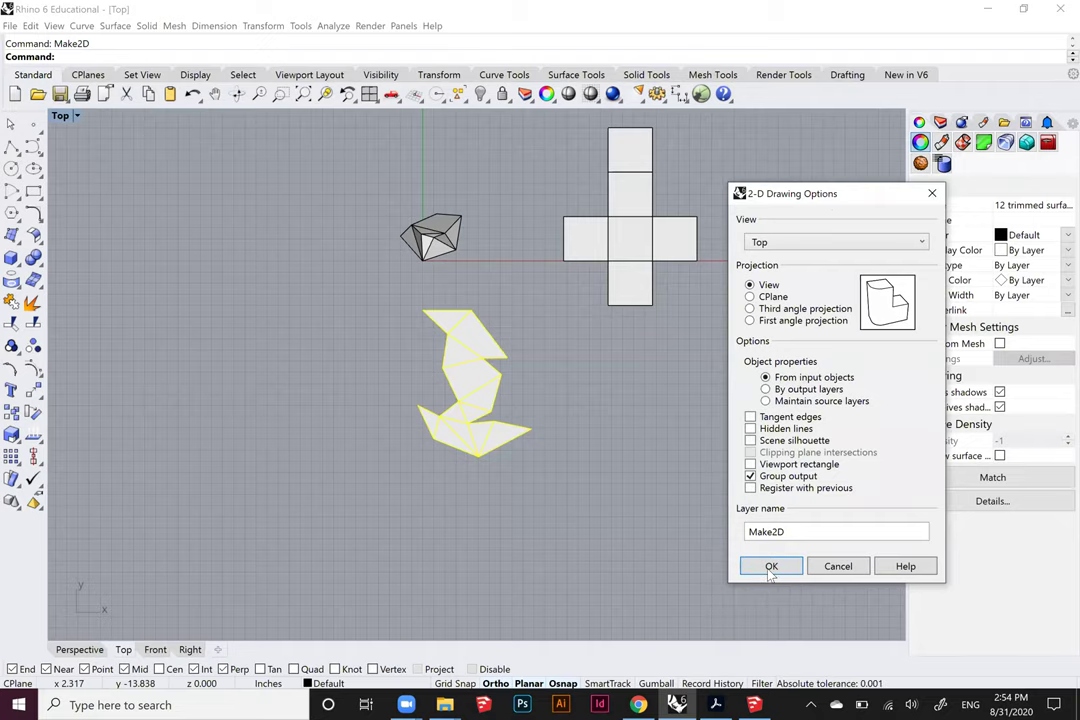
left_click(771, 567)
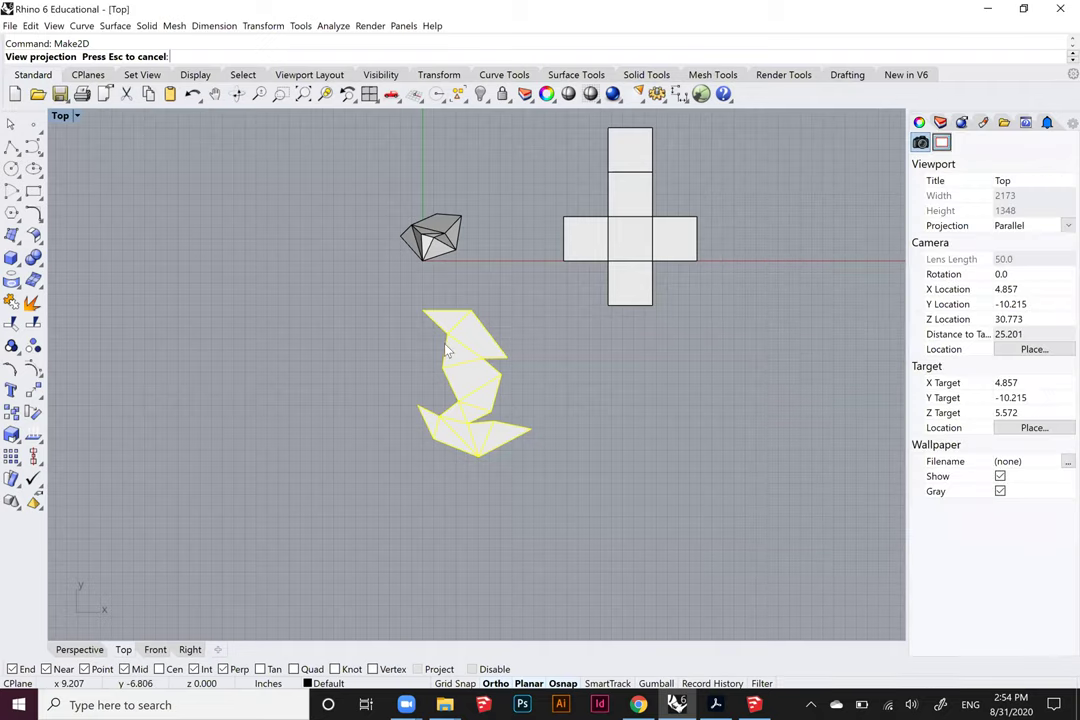
scroll(470, 323, "down", 1)
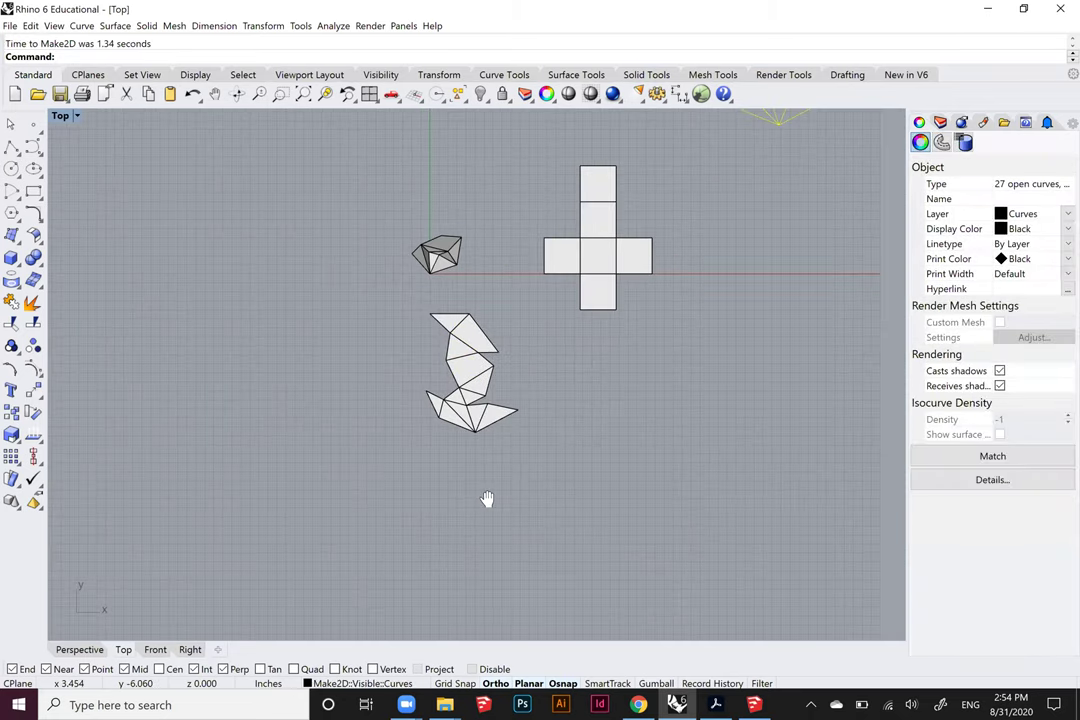
scroll(489, 501, "down", 3)
scroll(700, 320, "up", 1)
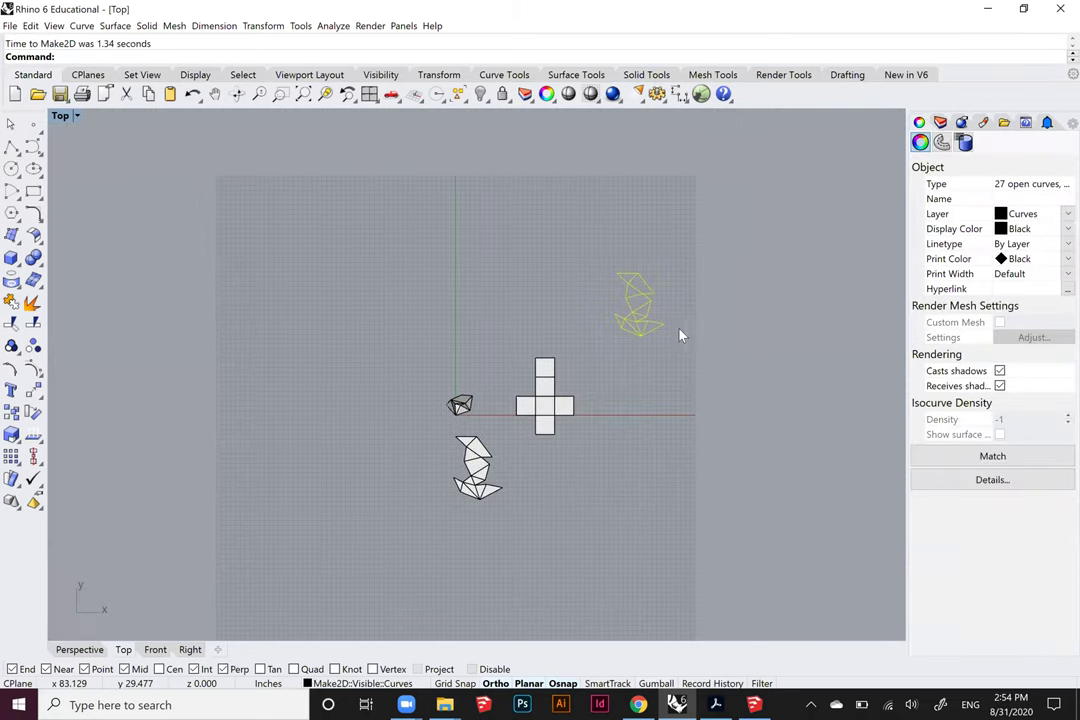
Move (M) the Make2D curves down and to the right
scroll(706, 298, "up", 1)
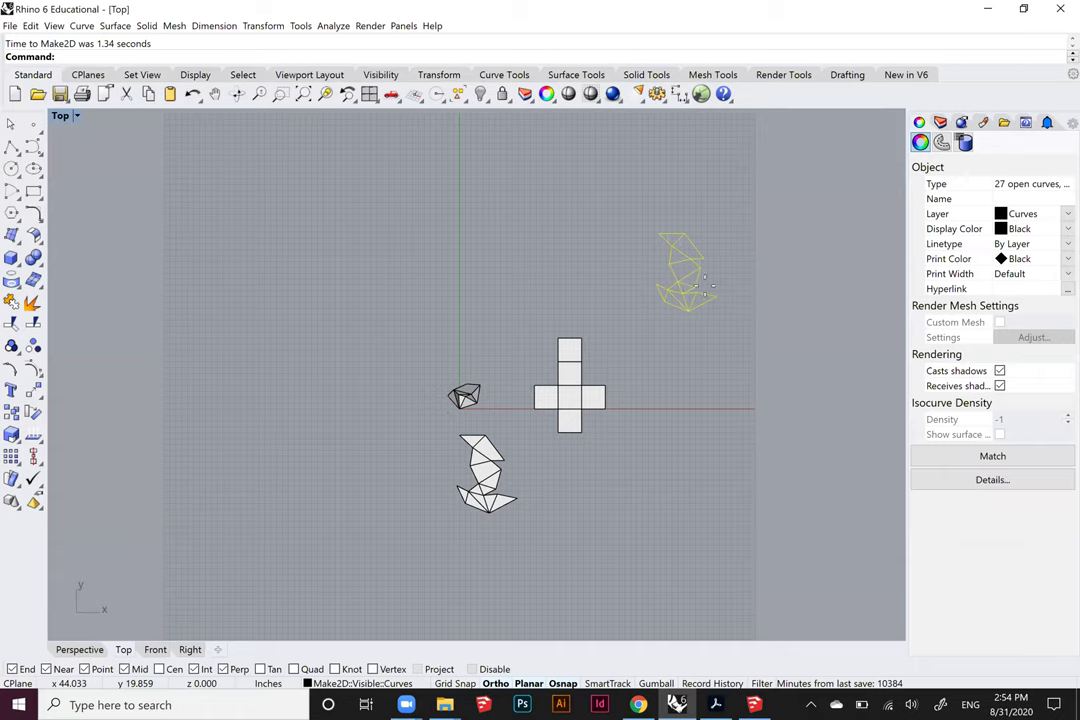
type("m")
key("Return")
left_click(705, 283)
scroll(592, 437, "up", 1)
scroll(680, 467, "down", 1)
left_click(682, 463)
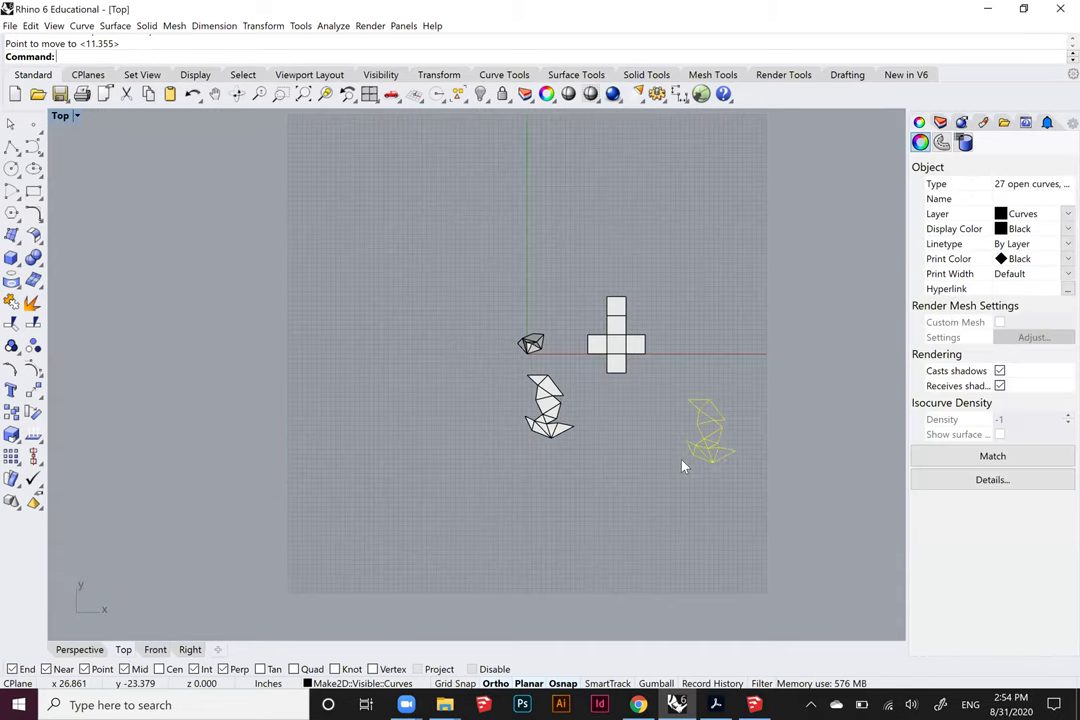
Move the curves again, placing them directly left of the unrolled net
key("Return")
scroll(690, 465, "up", 1)
left_click(728, 463)
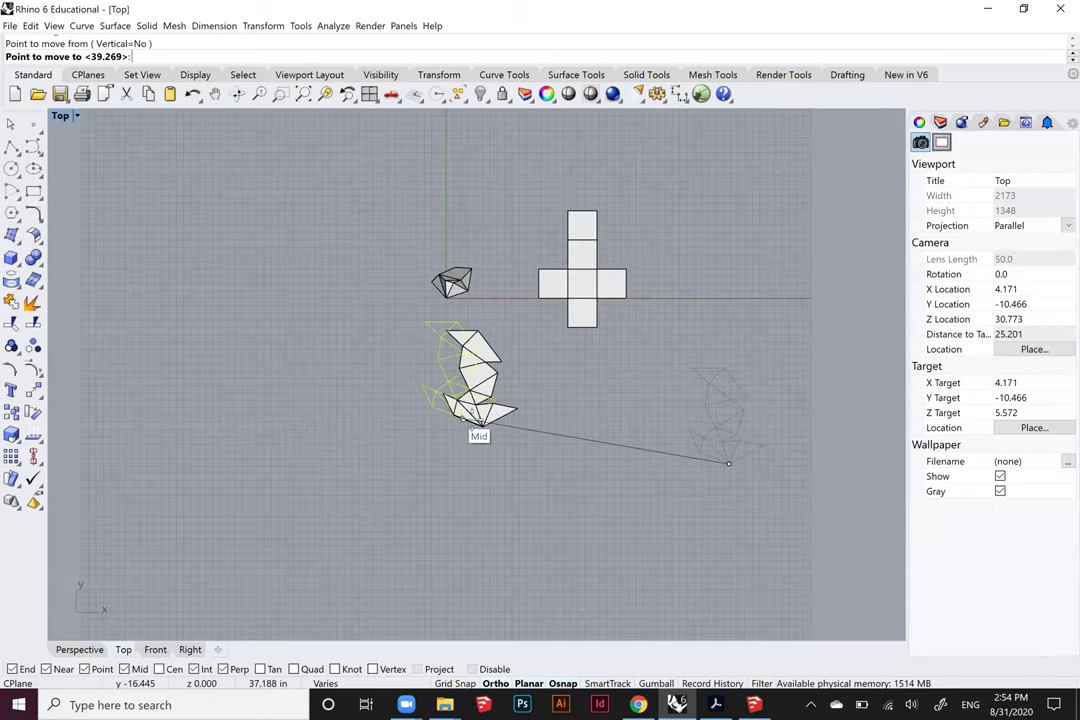
left_click(484, 425)
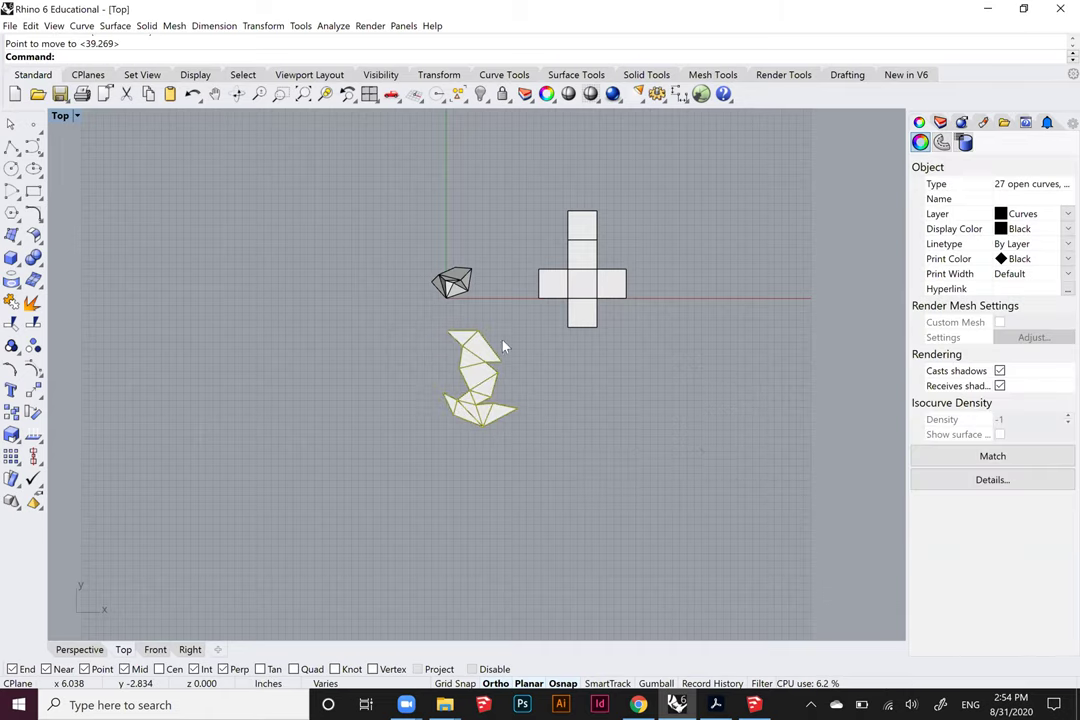
key("Return")
left_click(482, 438)
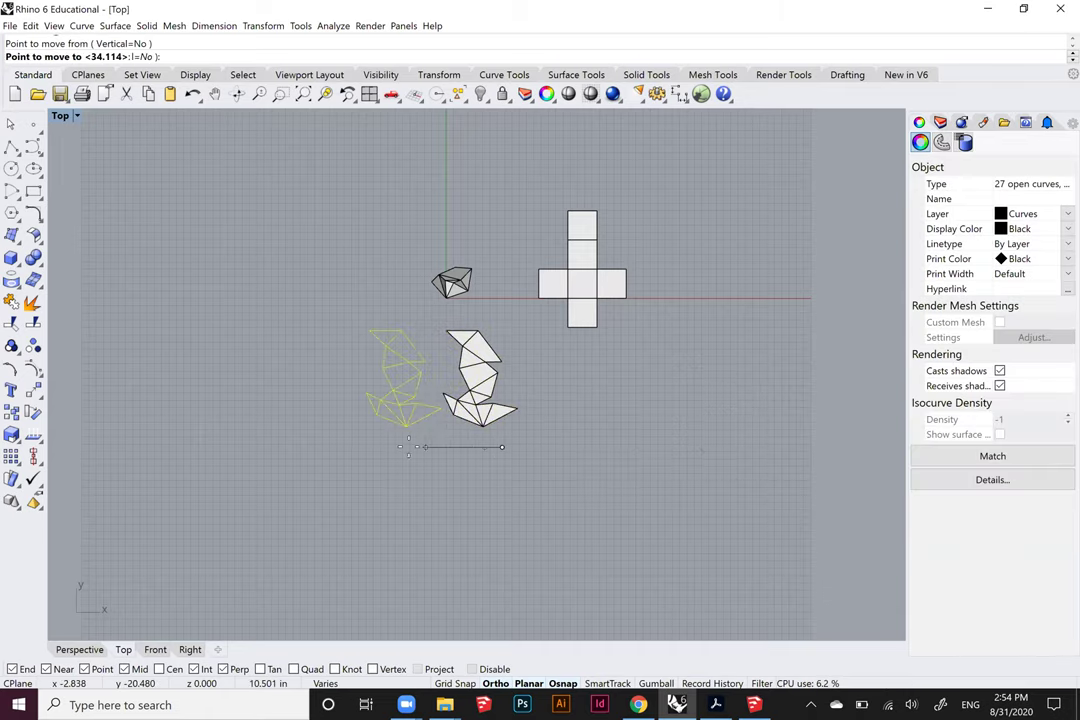
left_click(388, 438)
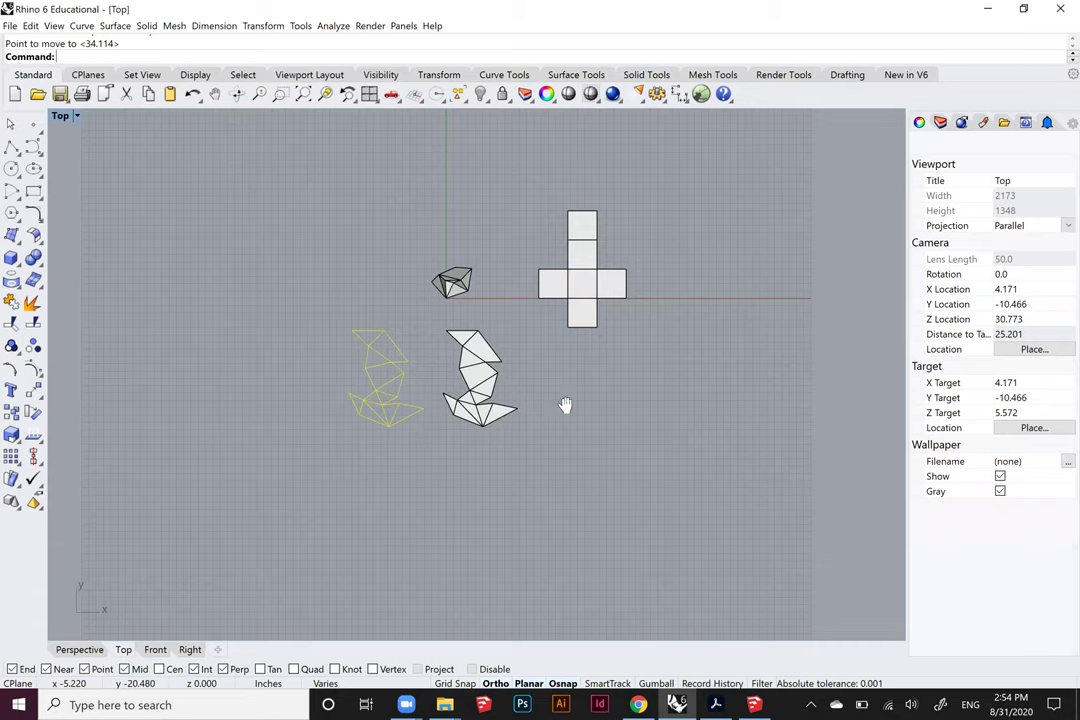
scroll(448, 403, "up", 5)
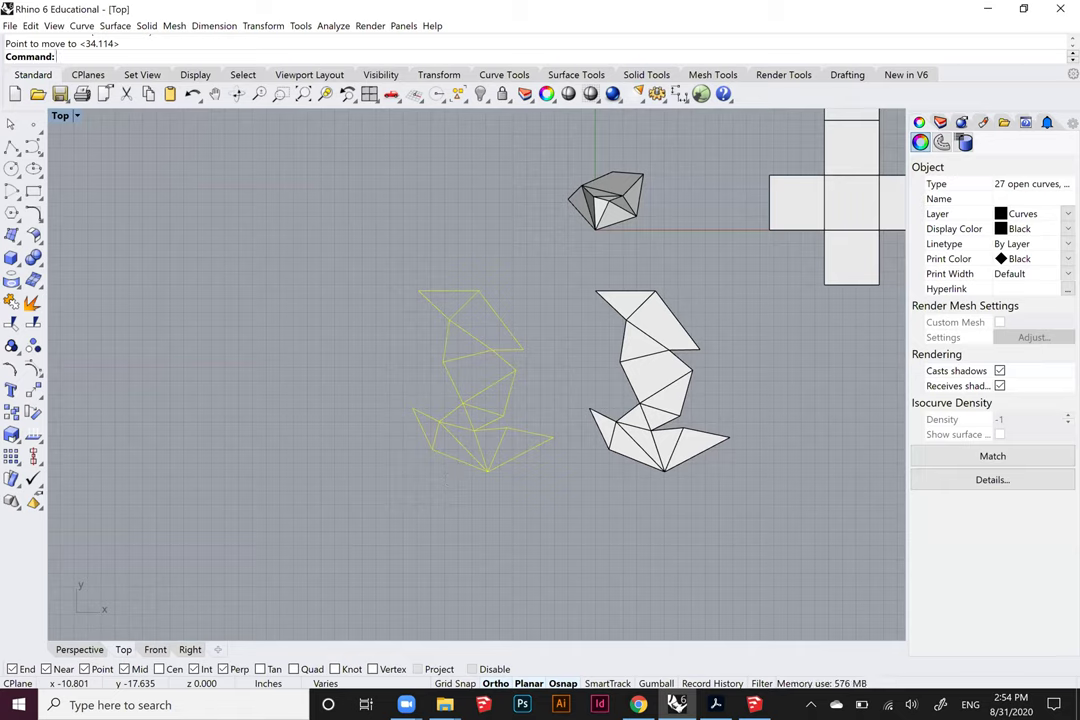
Export the selected curves as AutoCAD DWG 'Exercise 1 Drawing Template' to the Desktop
type("Export")
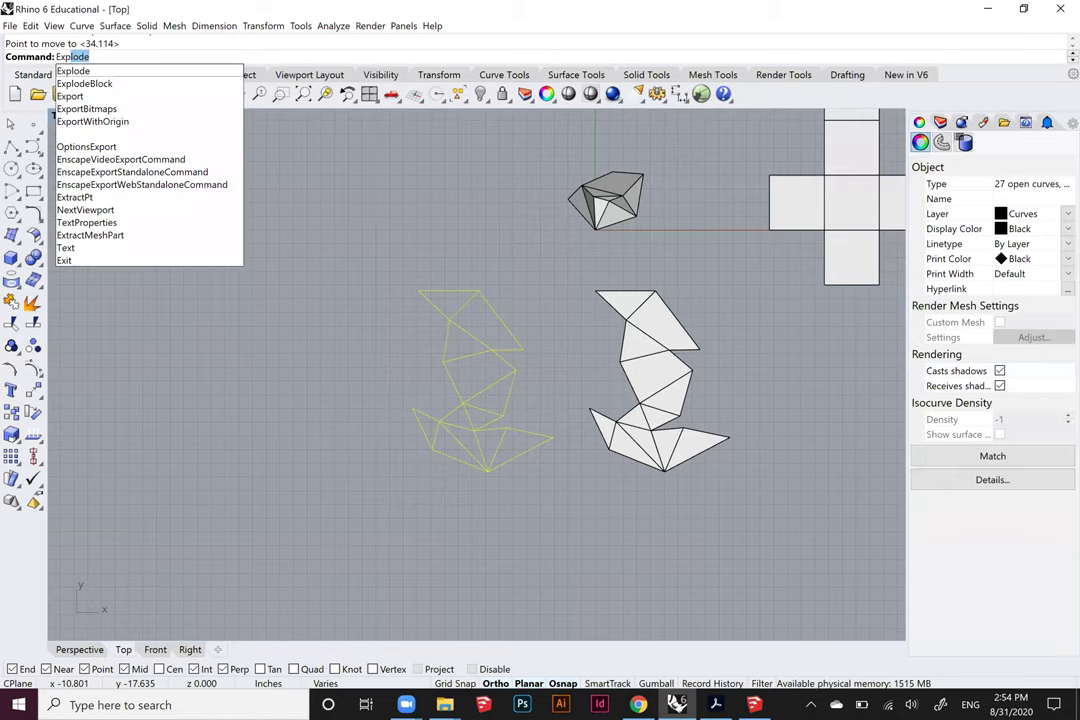
key("Return")
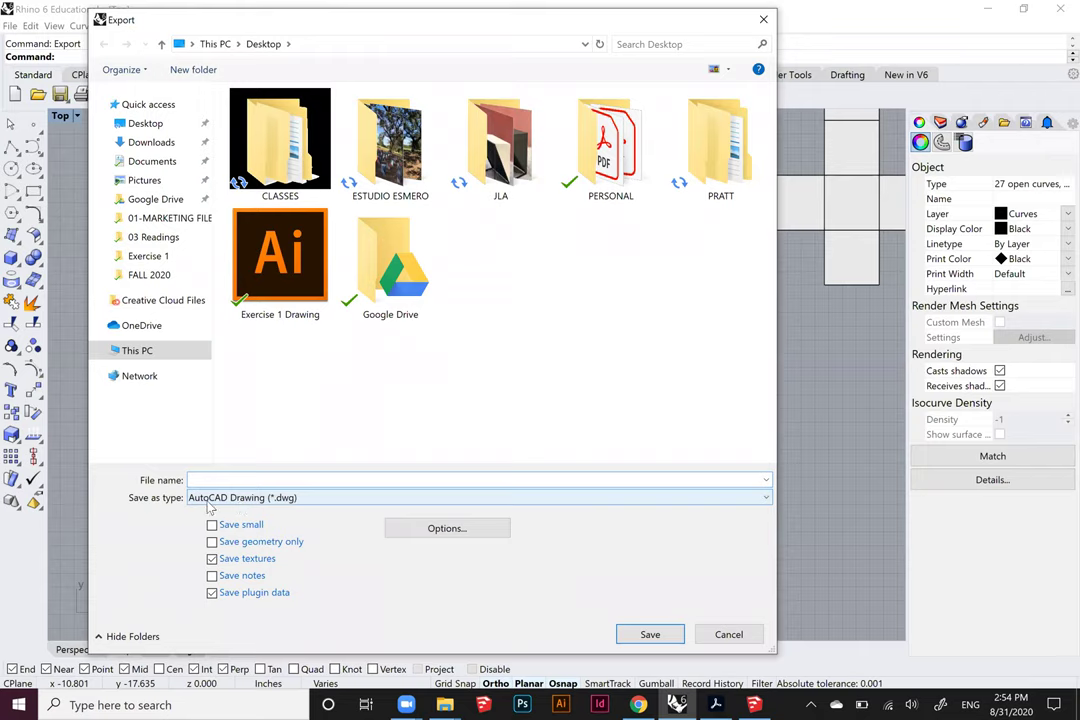
left_click(268, 500)
scroll(275, 155, "up", 3)
scroll(275, 155, "up", 3)
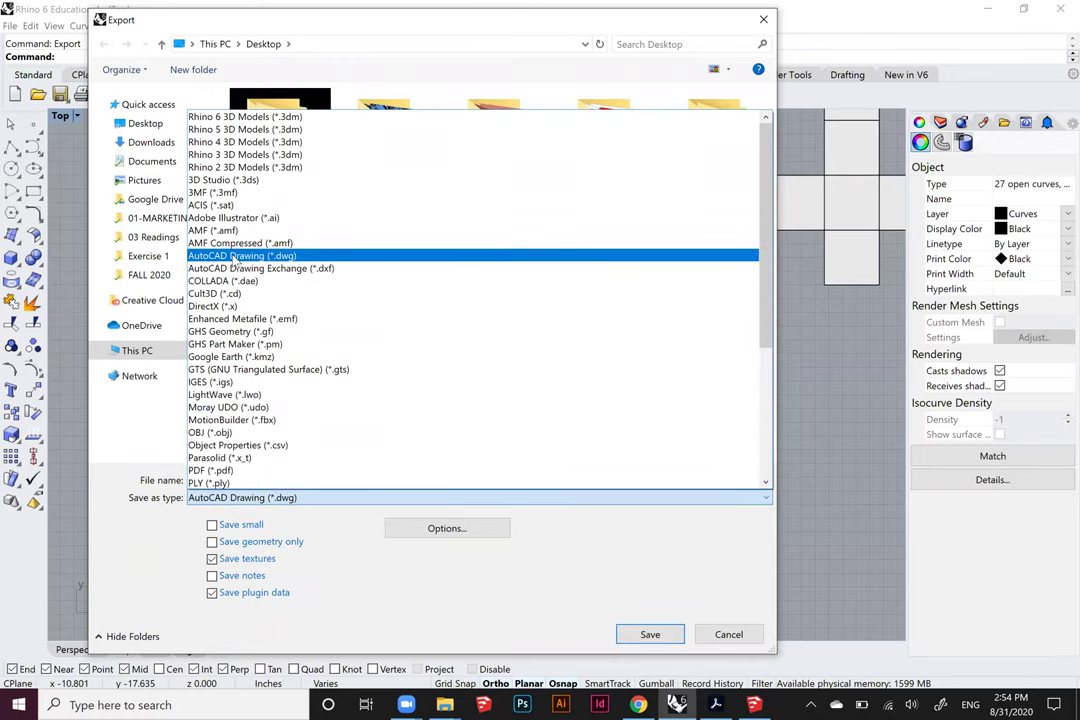
left_click(236, 258)
left_click(398, 481)
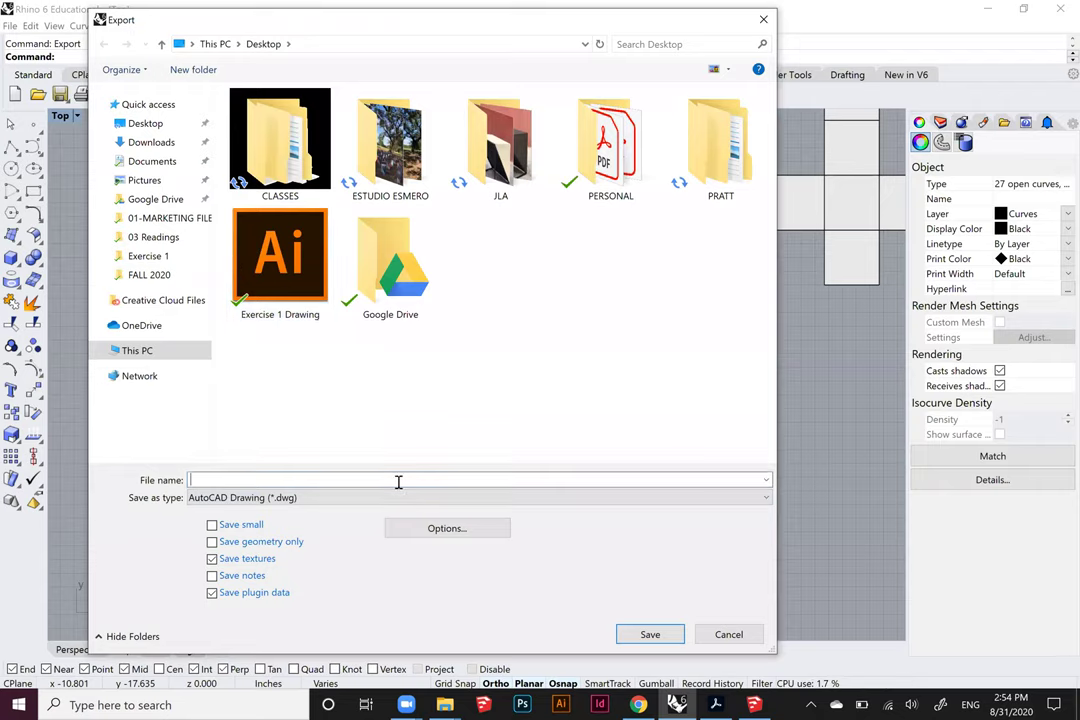
type("E")
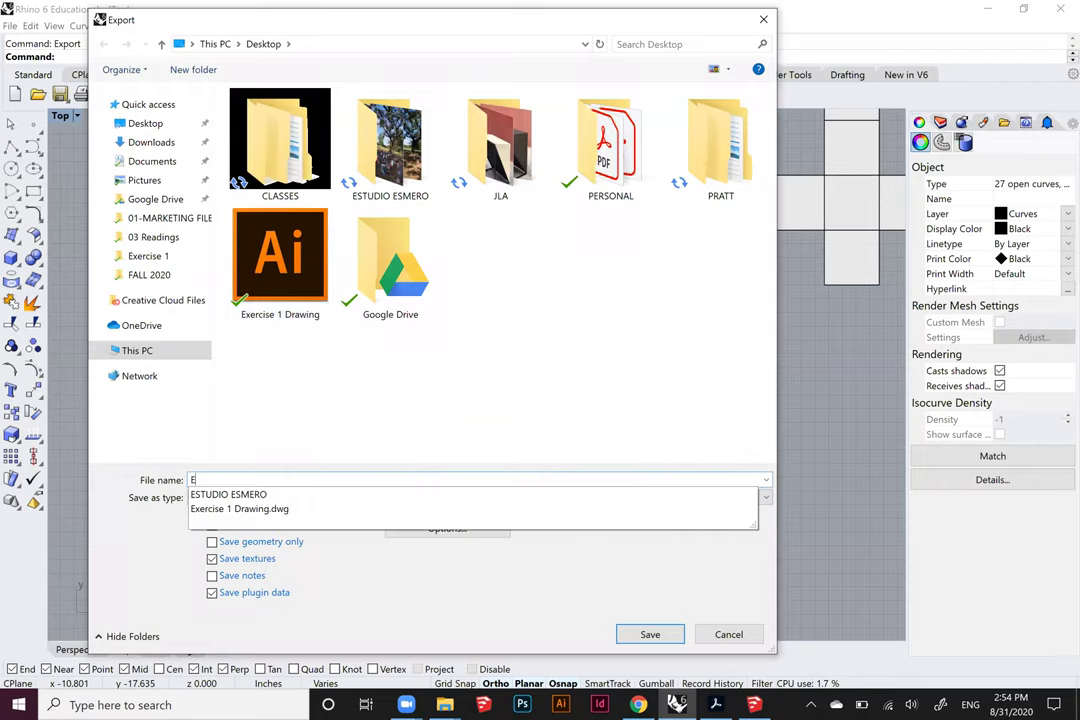
type("xercise 1 Dr")
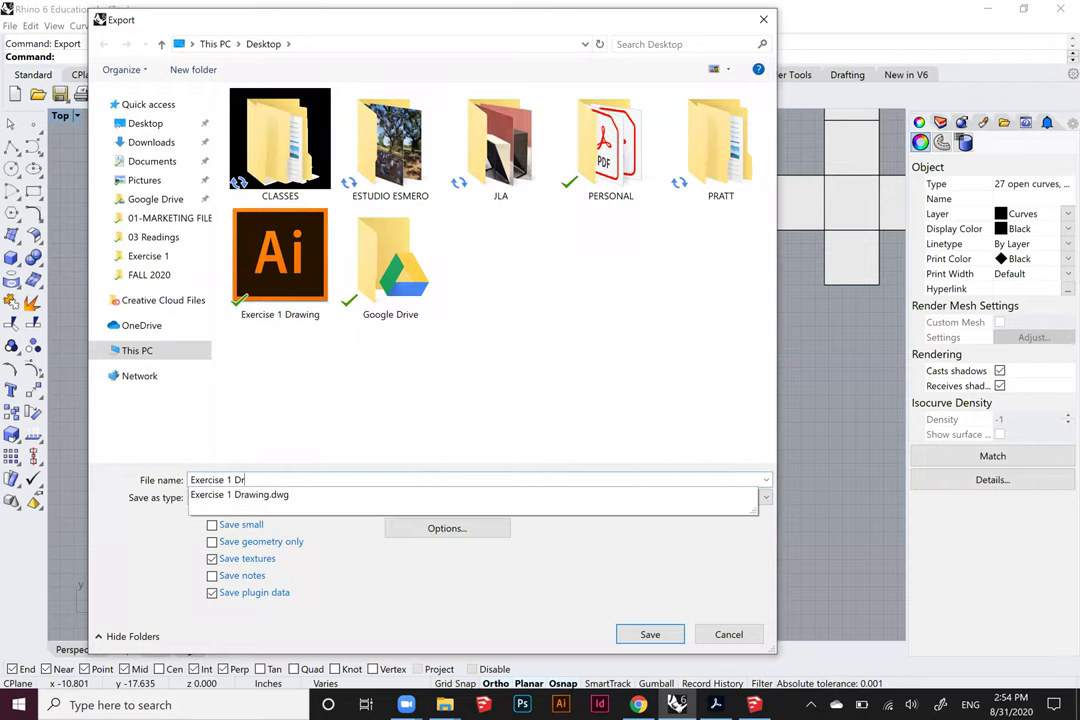
type("awing TEmp")
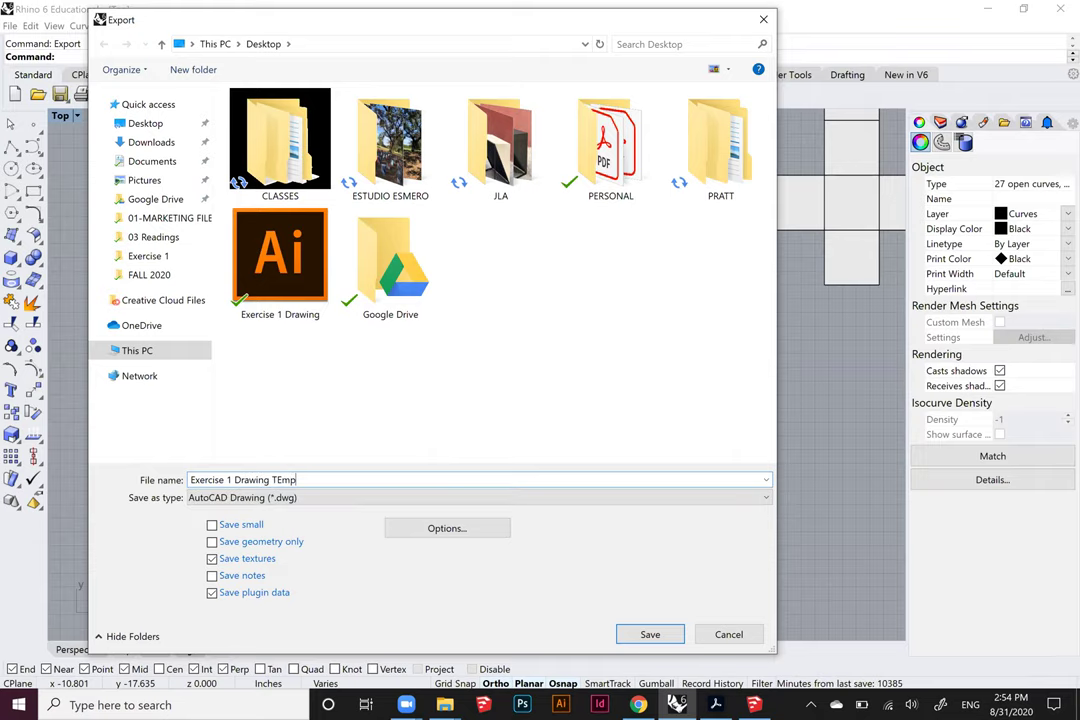
key("BackSpace")
key("BackSpace")
key("BackSpace")
type("emplate")
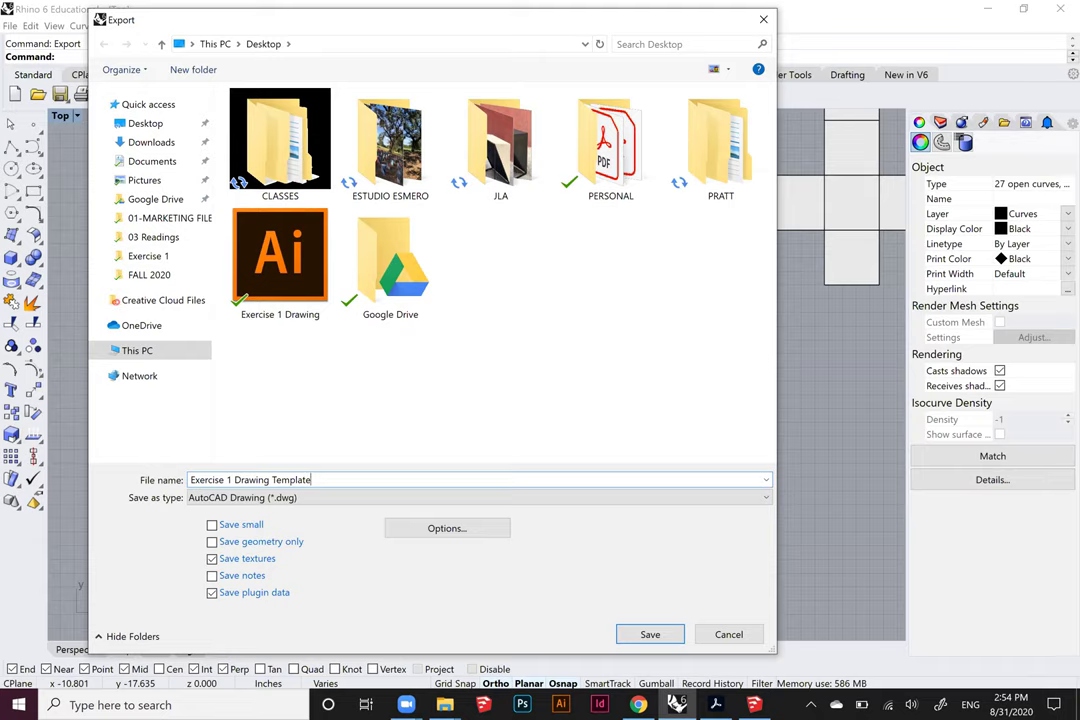
left_click(120, 121)
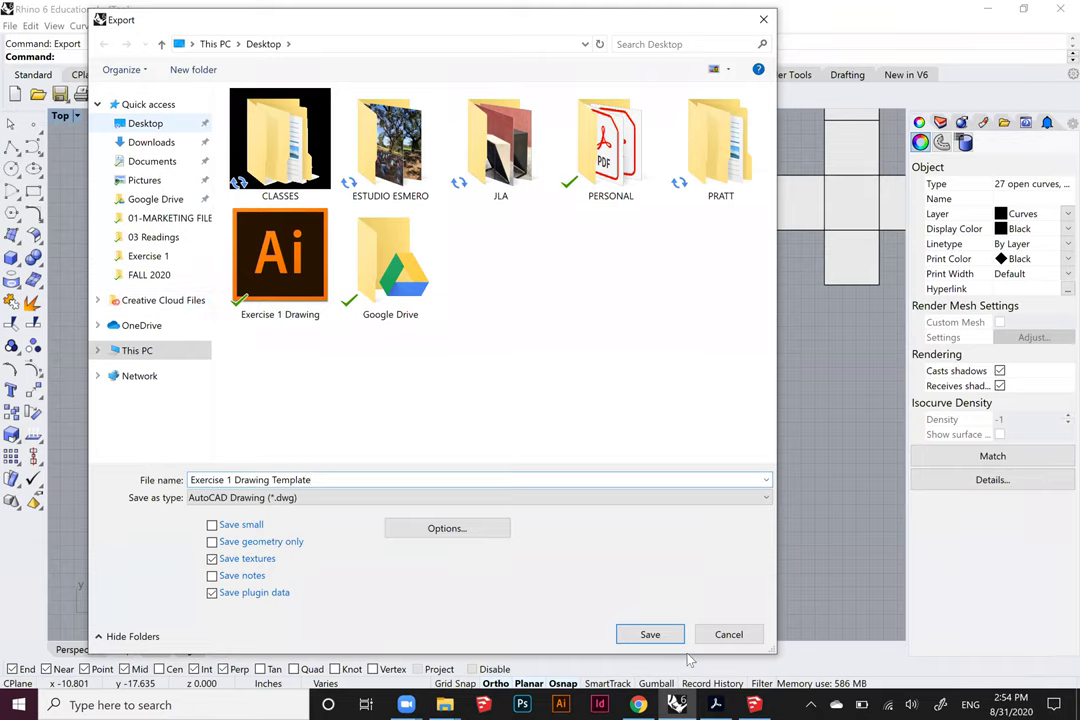
left_click(632, 627)
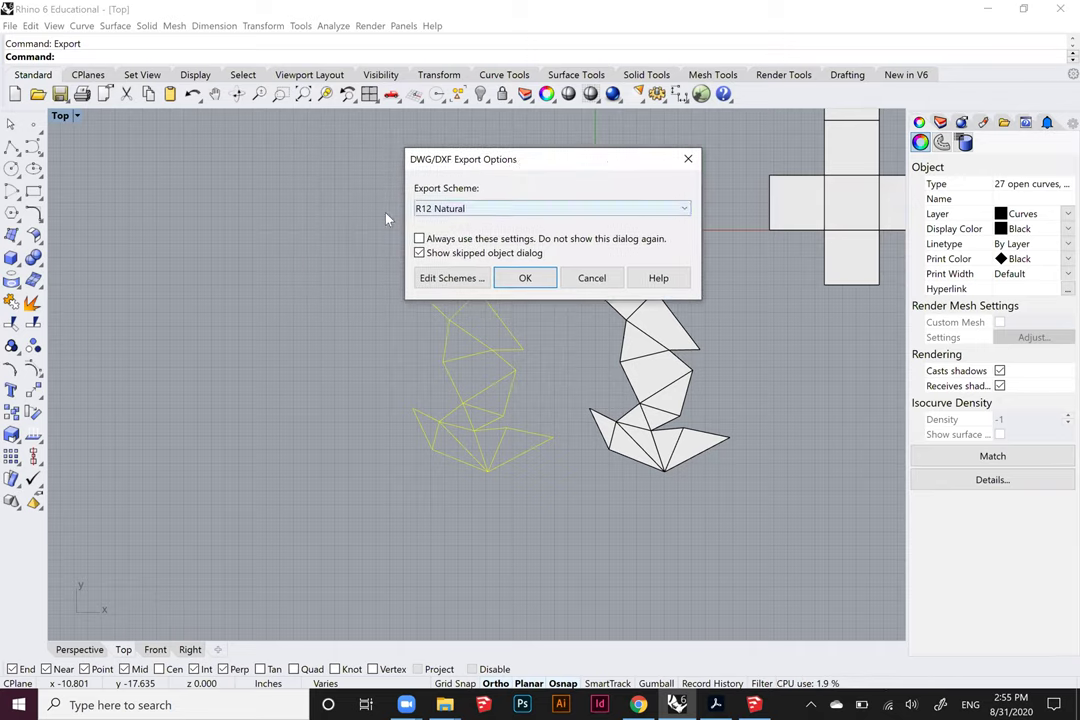
Choose the R12 Natural export scheme and confirm the DWG export
left_click(421, 210)
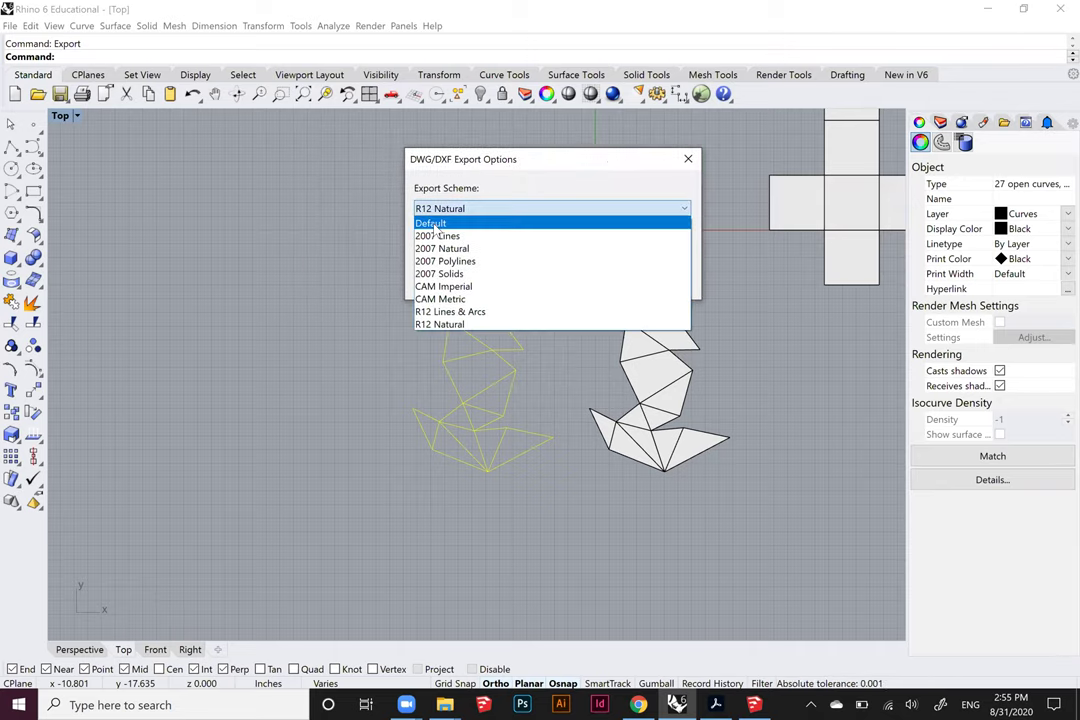
left_click(445, 324)
left_click(524, 279)
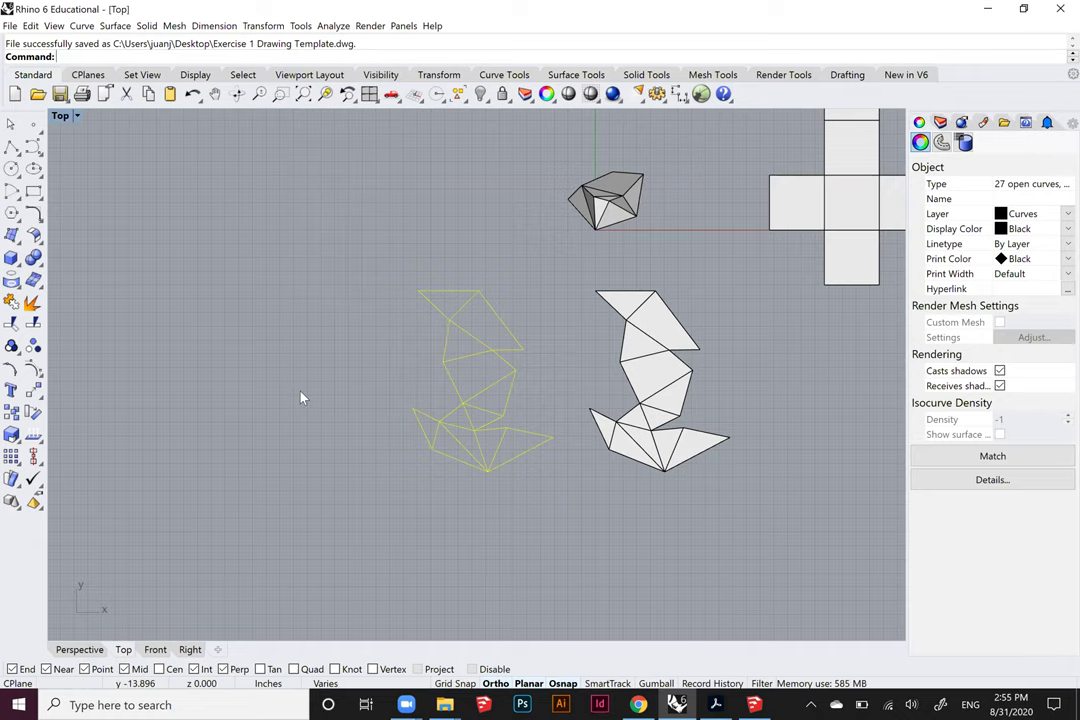
scroll(310, 378, "down", 2)
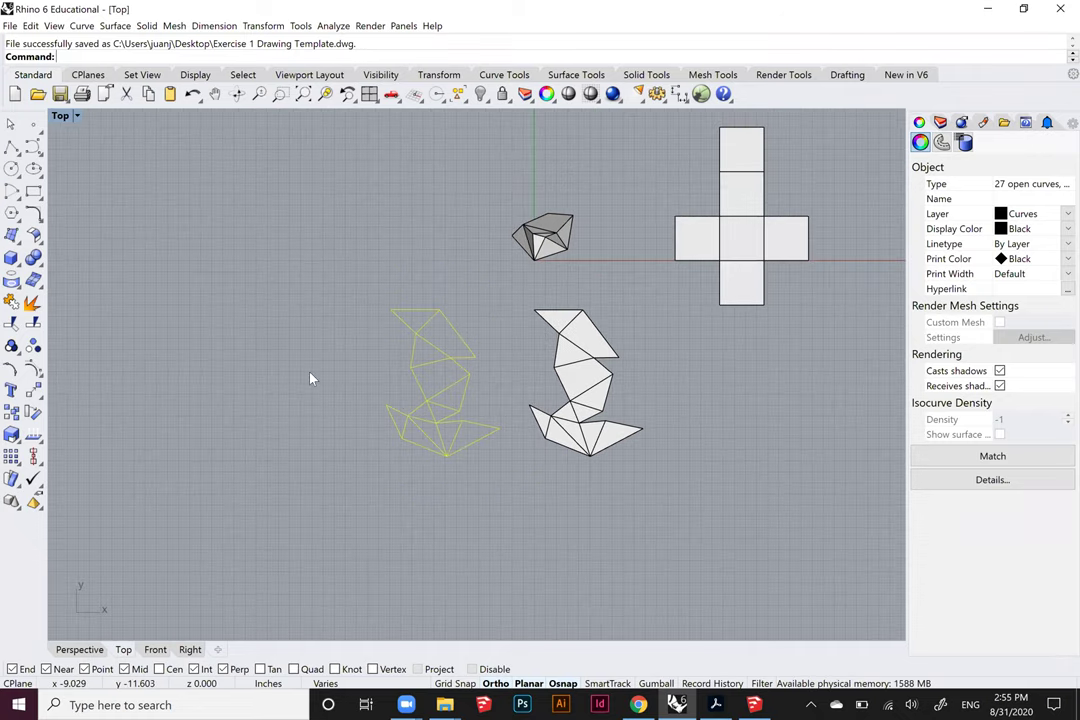
scroll(310, 378, "down", 1)
scroll(310, 378, "up", 3)
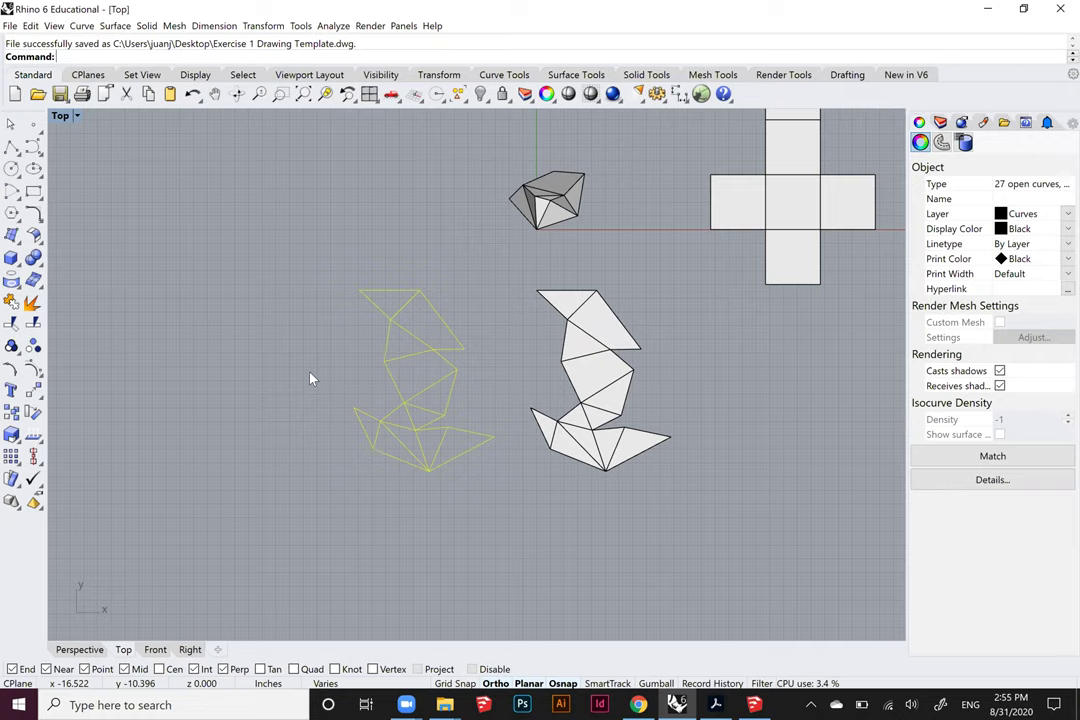
type("units")
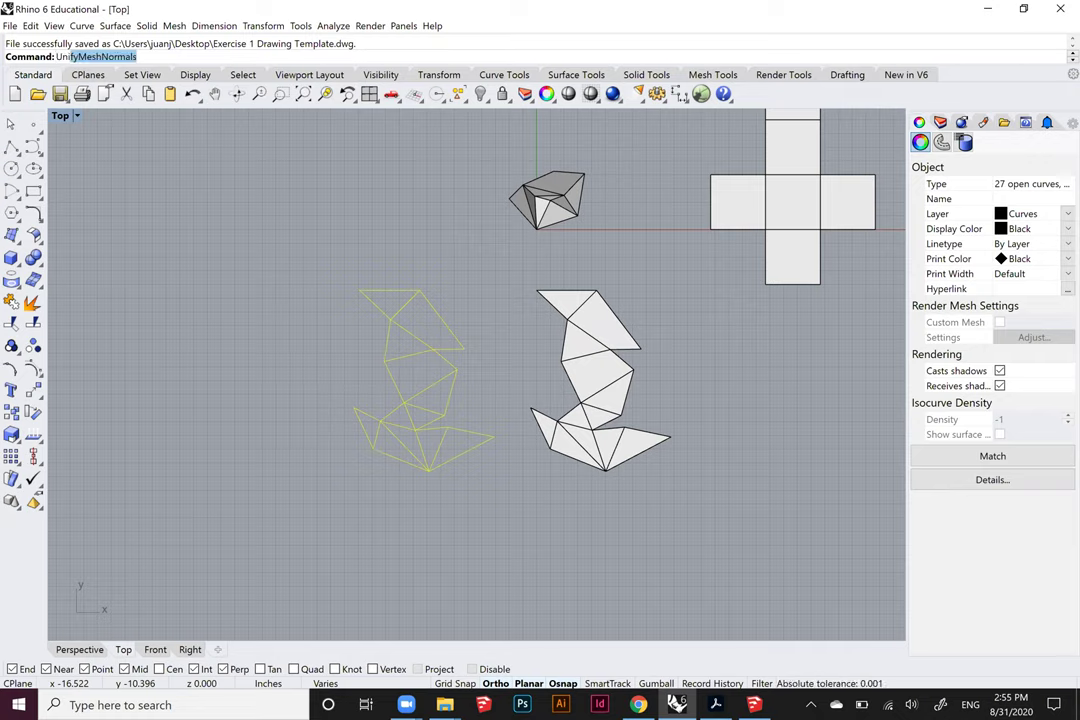
key("Return")
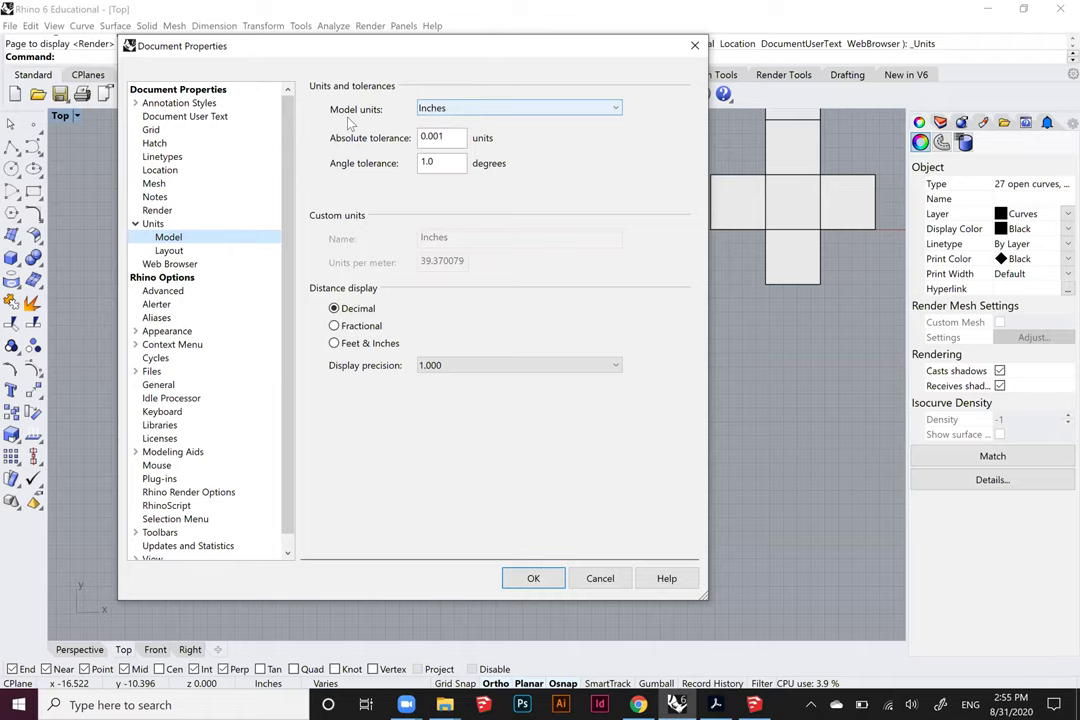
left_click(532, 578)
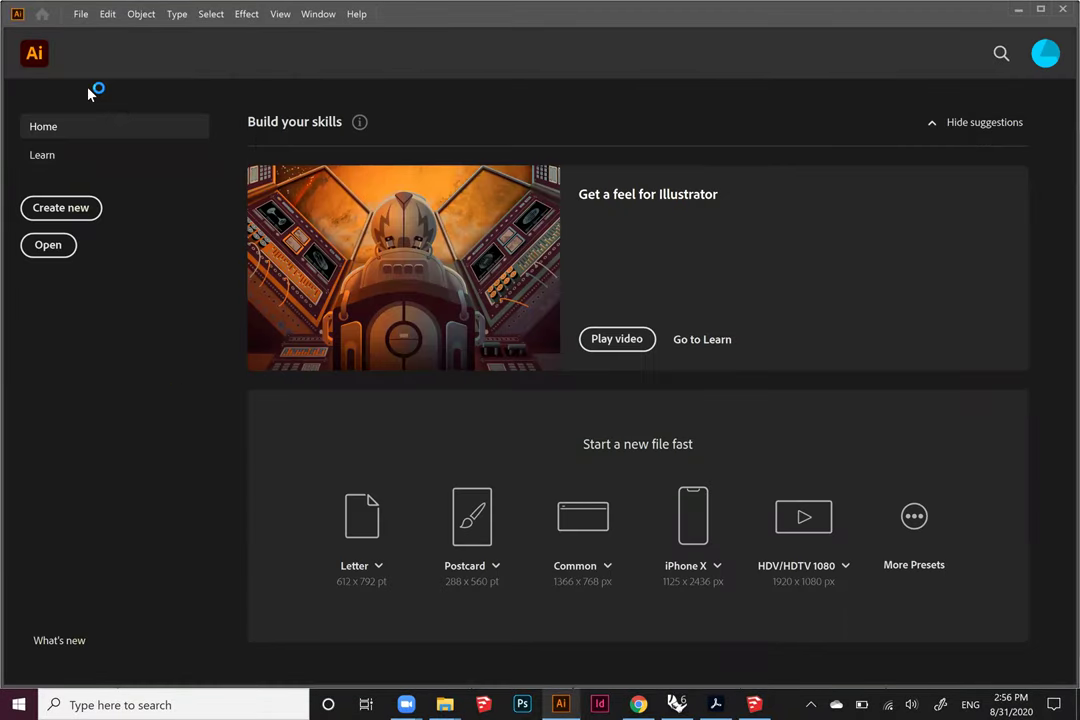
Open Exercise 1 Drawing Template.dwg from the Desktop at original size, 1 unit = 1 inch
left_click(78, 14)
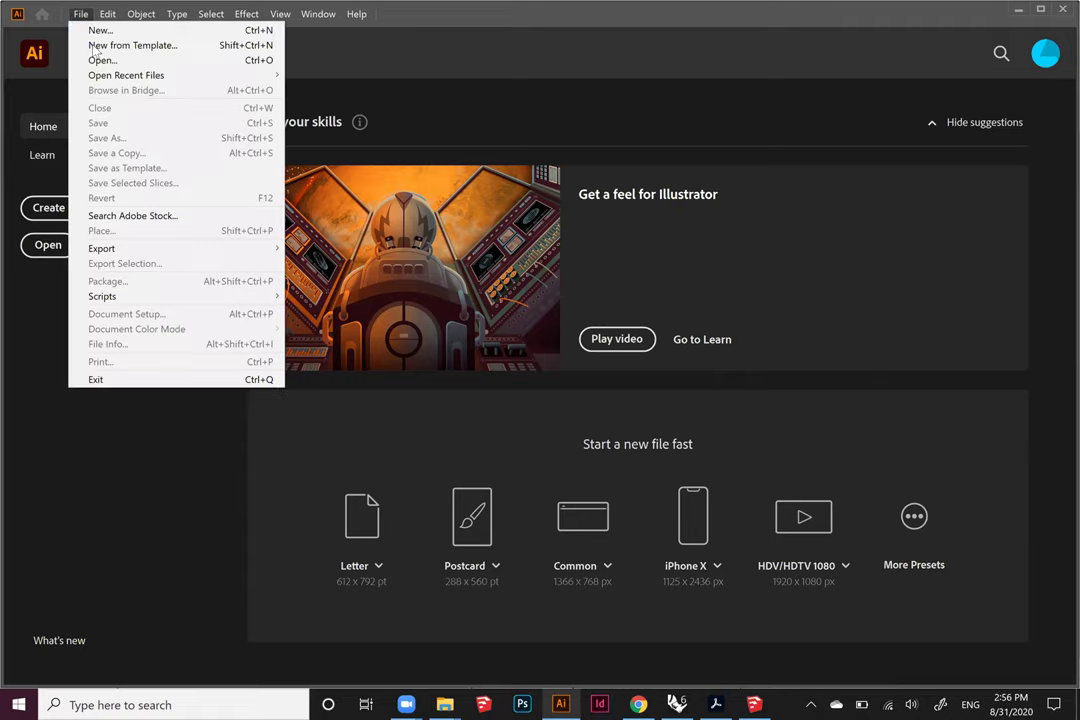
left_click(95, 61)
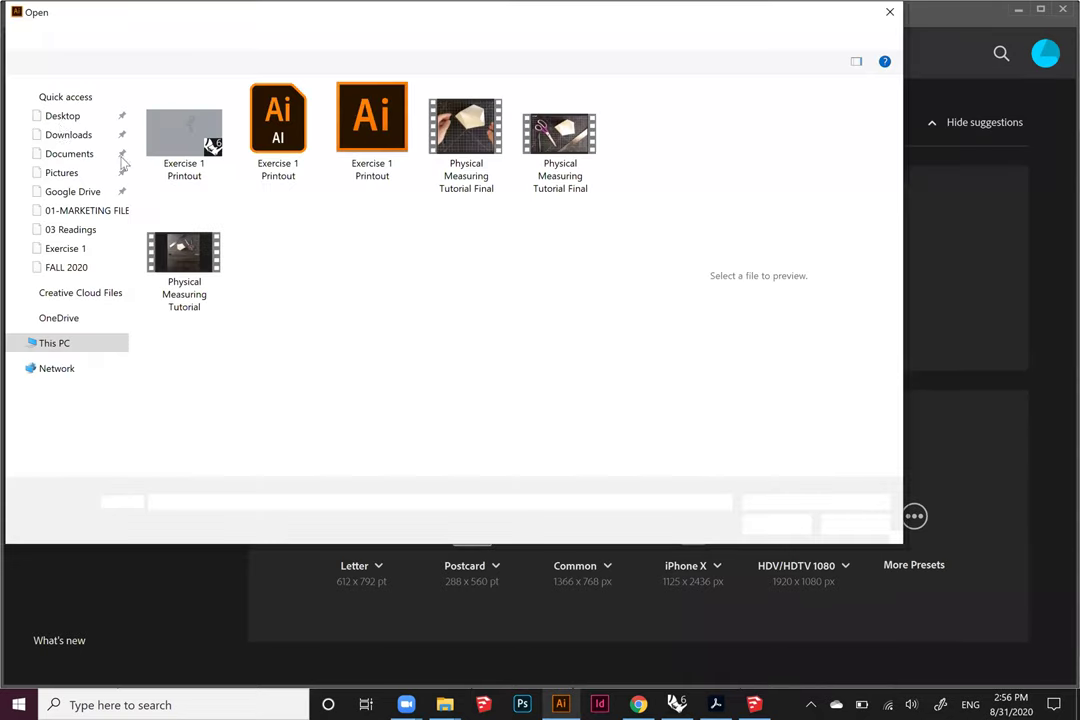
left_click(70, 120)
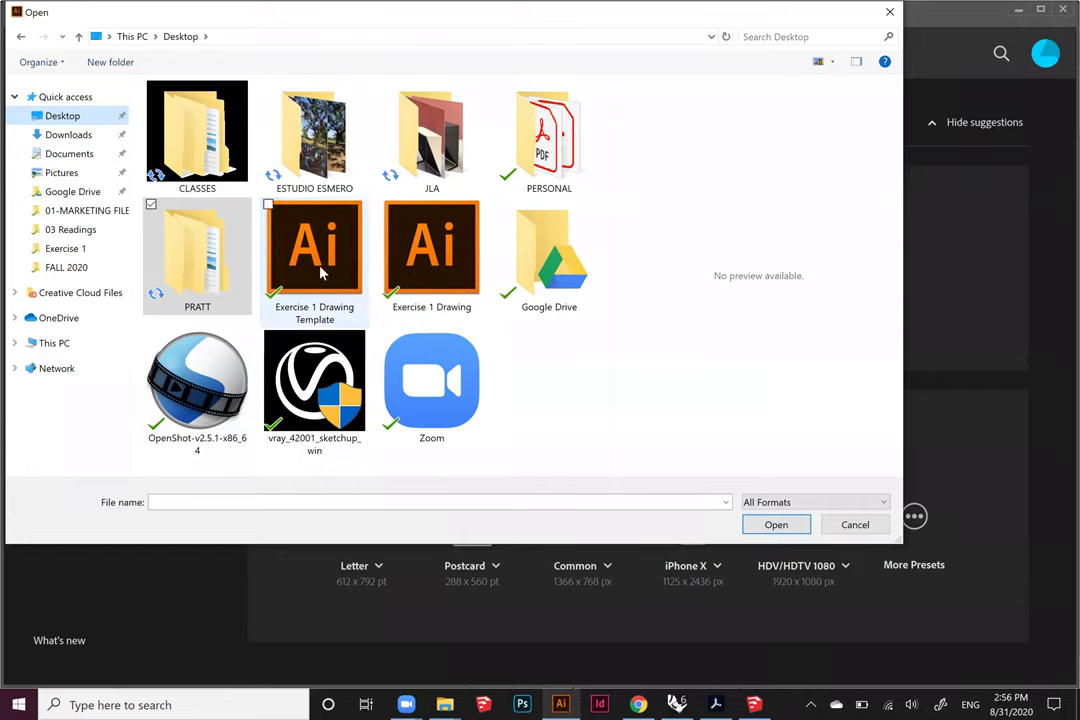
left_click(275, 238)
left_click(776, 524)
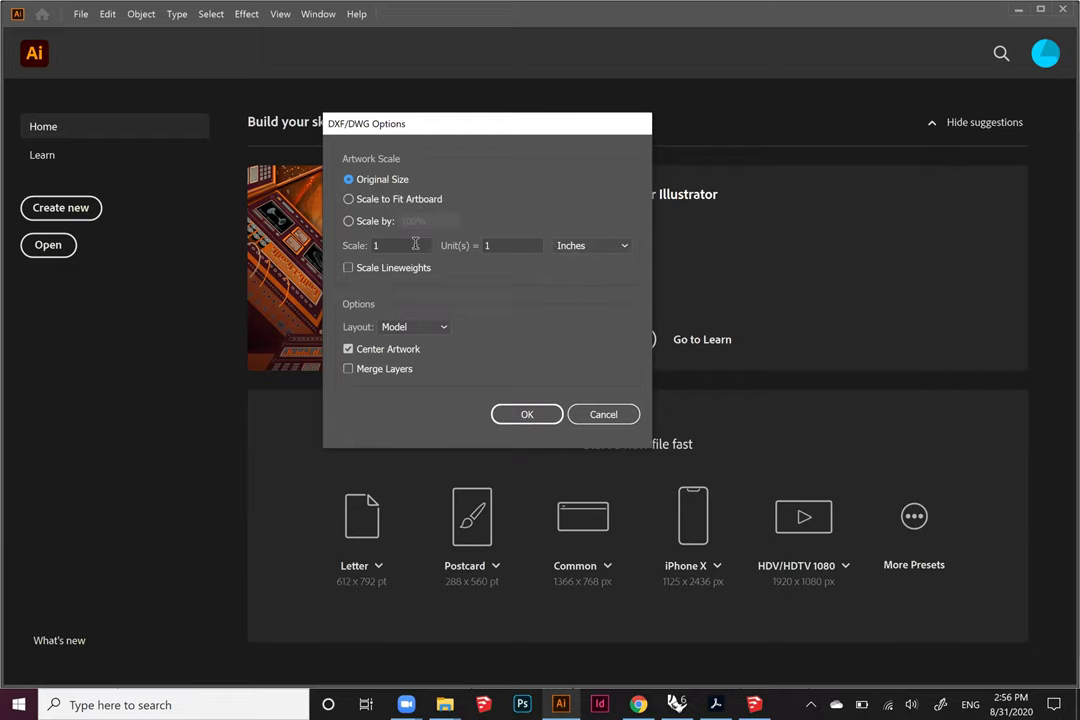
left_click(525, 414)
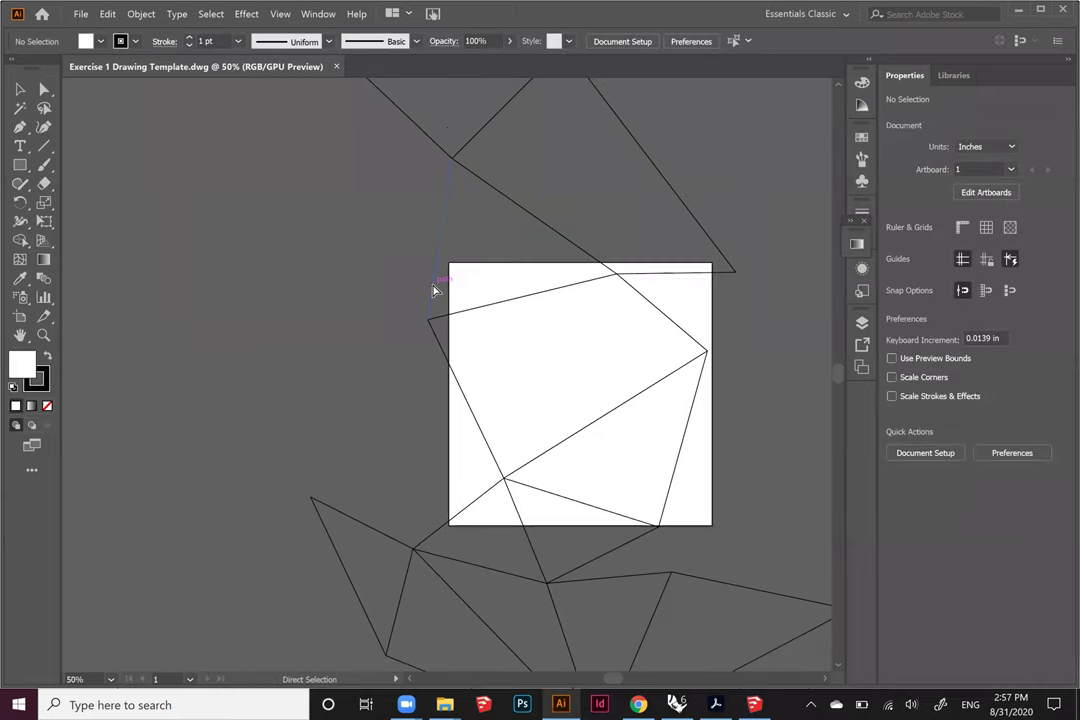
Zoom the canvas out from 50% to 25% to see all the line work
key("ctrl+minus")
key("ctrl+minus")
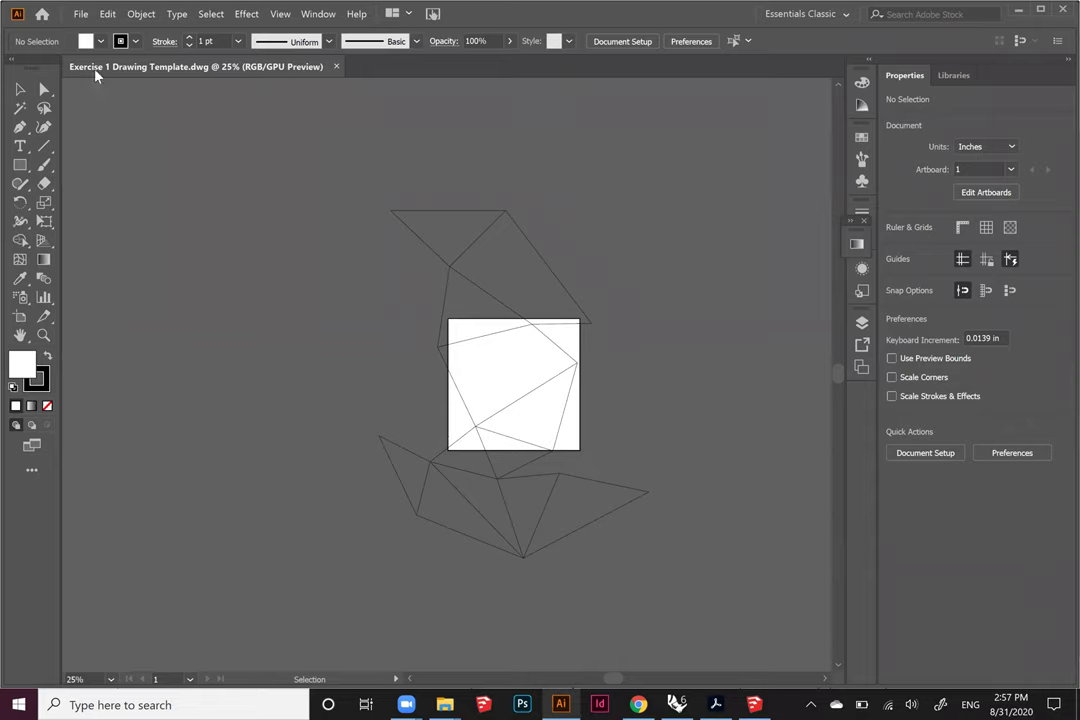
Set the artboard to 11 in wide by 17 in high via Document Setup's Edit Artboards
left_click(79, 15)
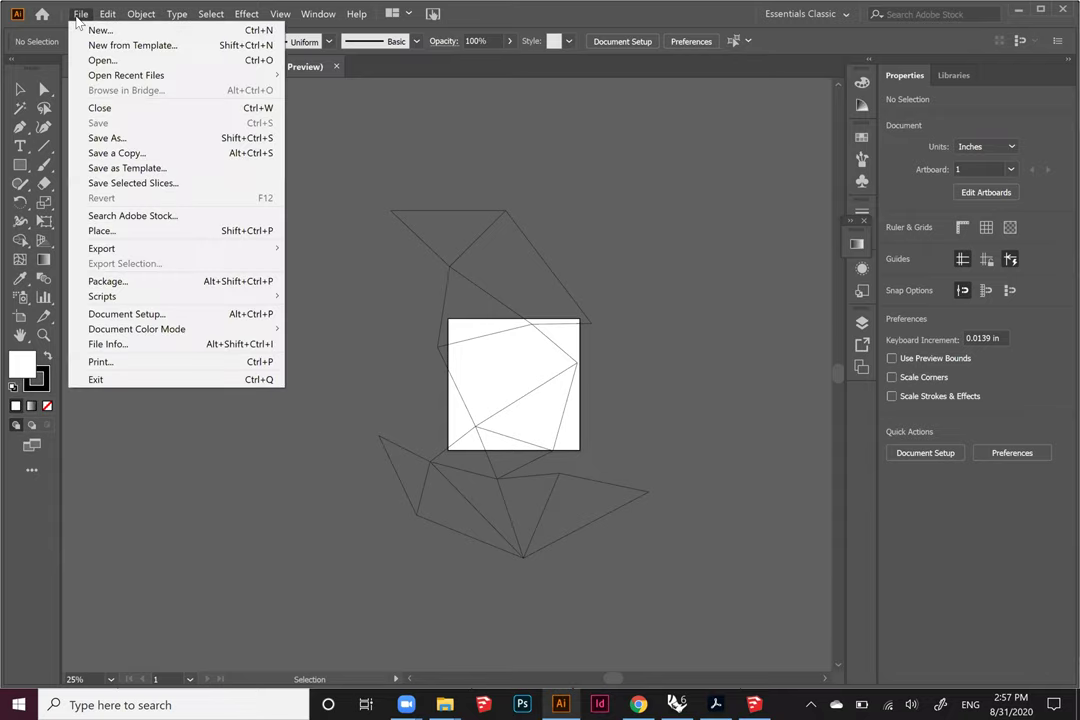
left_click(126, 314)
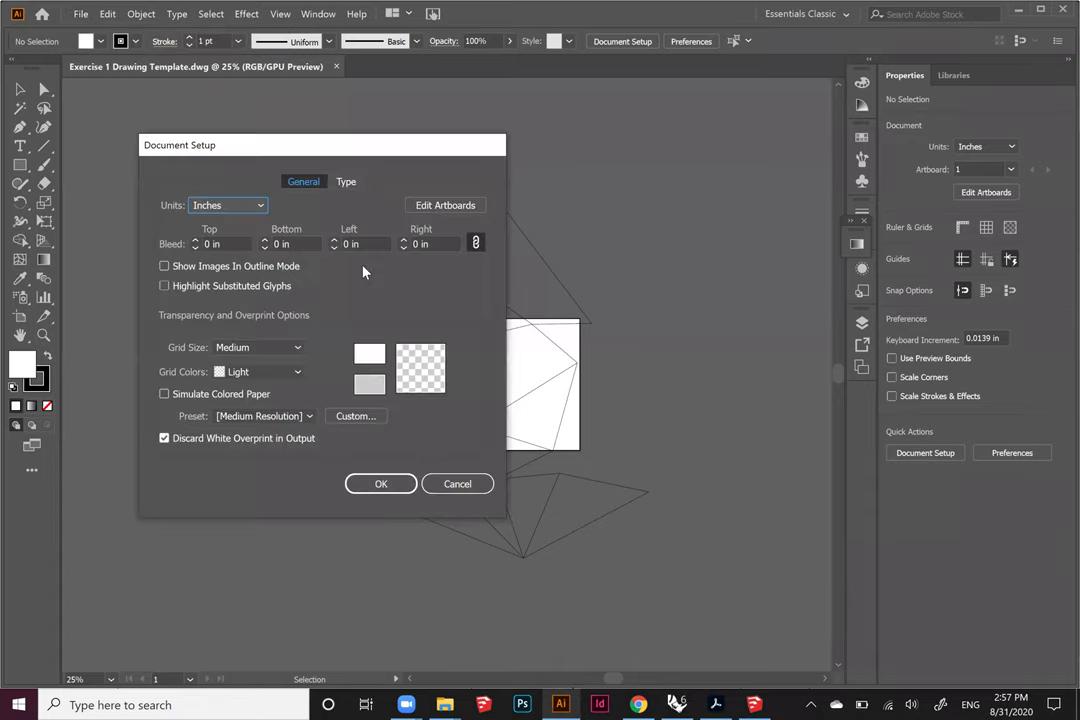
left_click(430, 208)
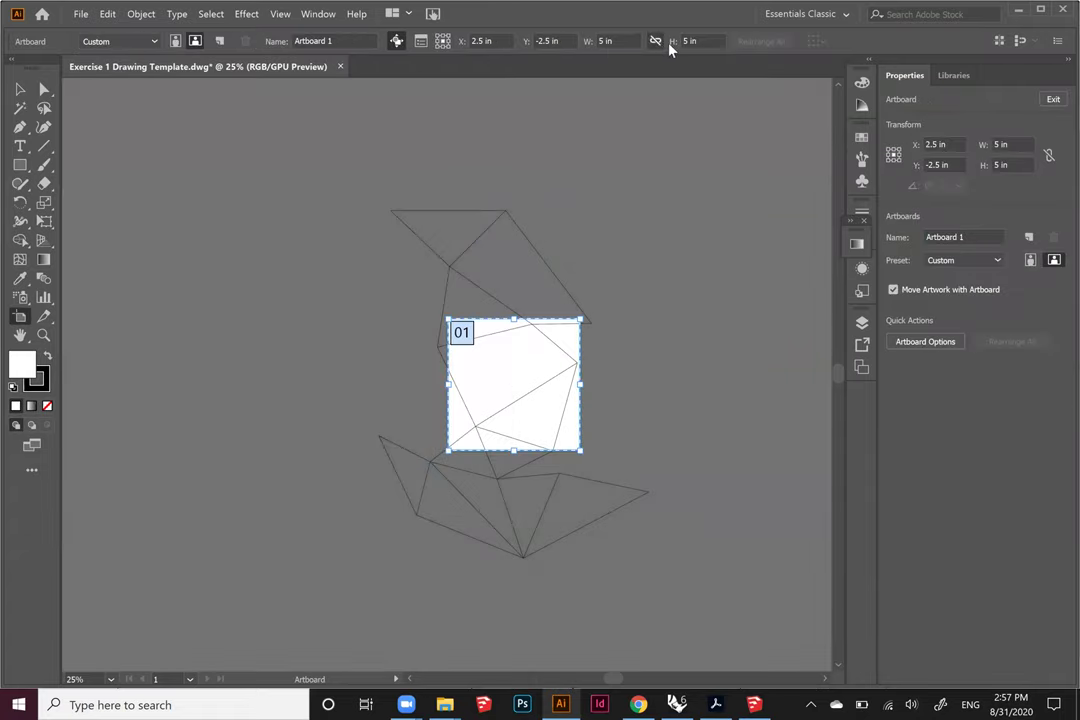
left_click(621, 40)
type("11")
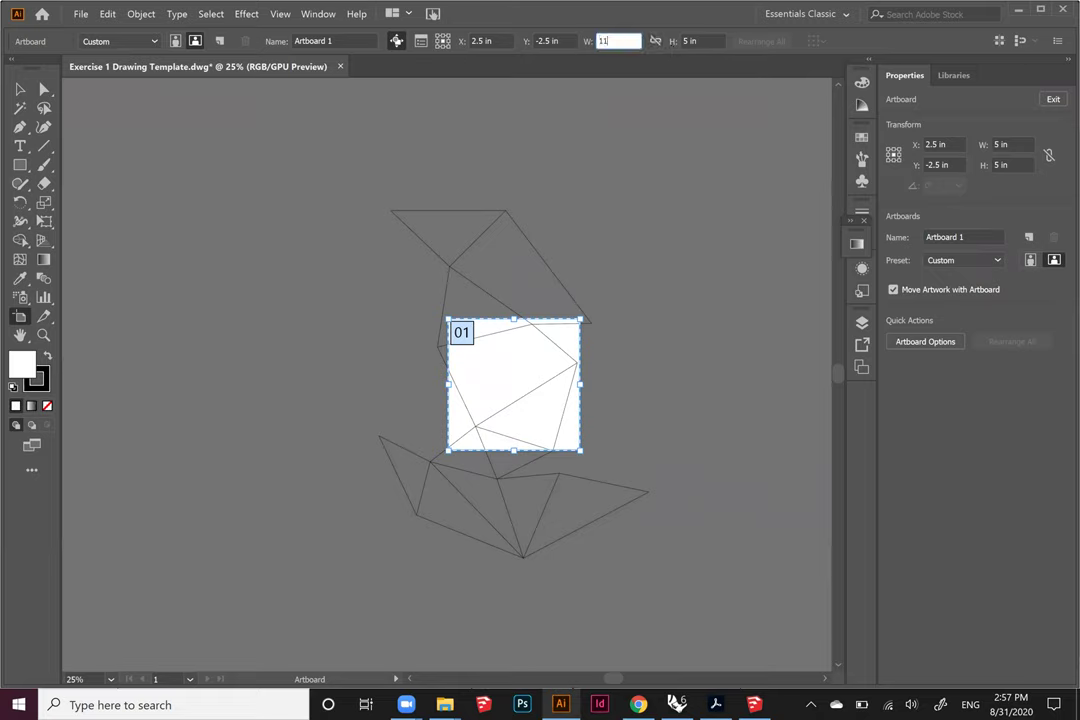
left_click(690, 40)
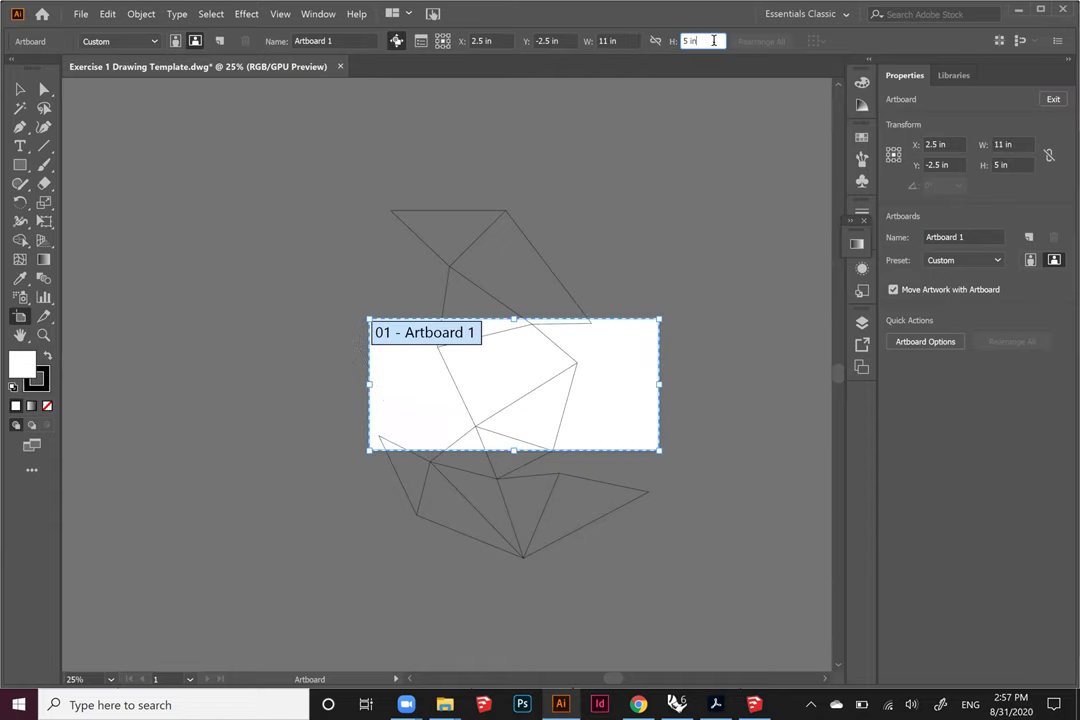
type("17")
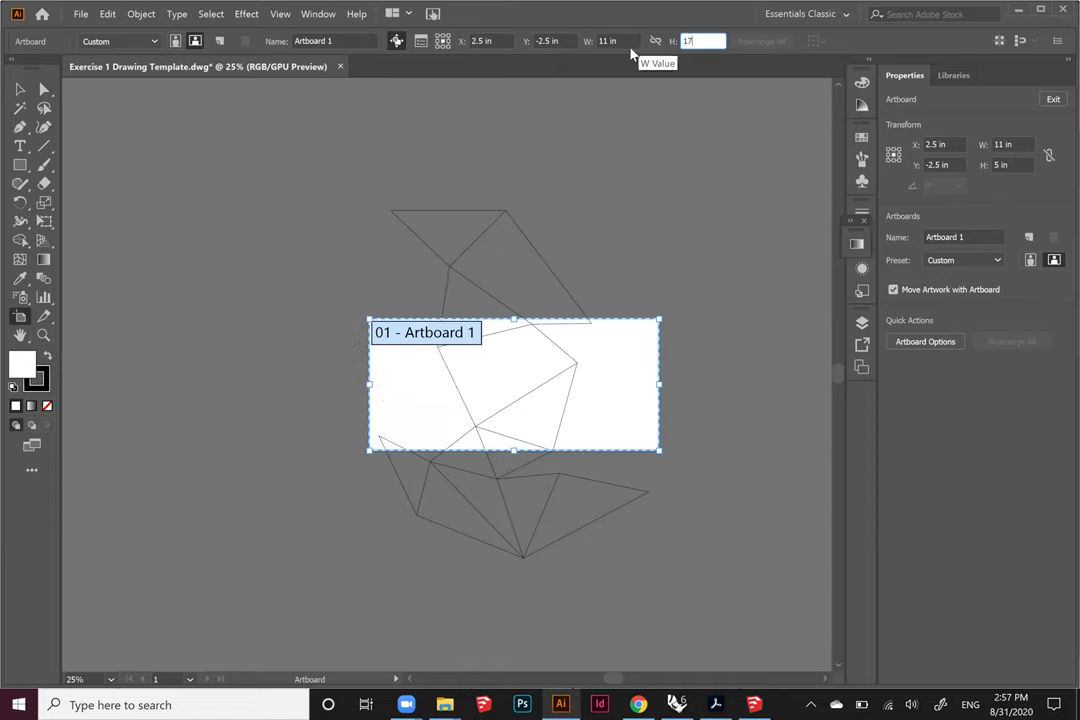
key("Return")
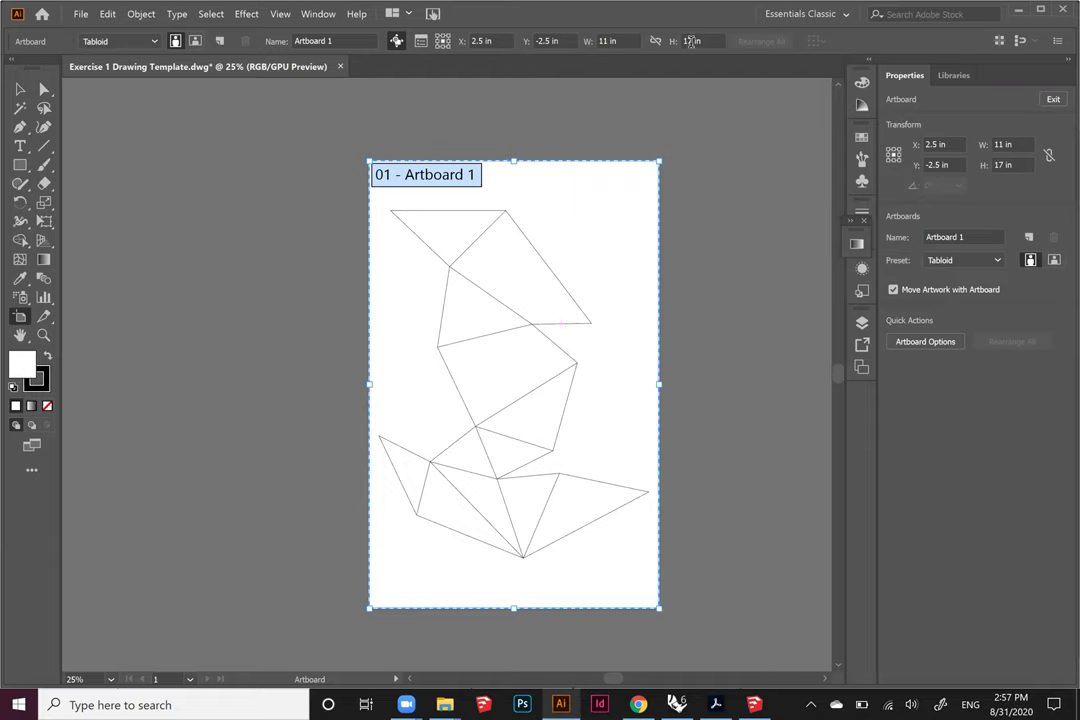
left_click(19, 91)
left_click(229, 197)
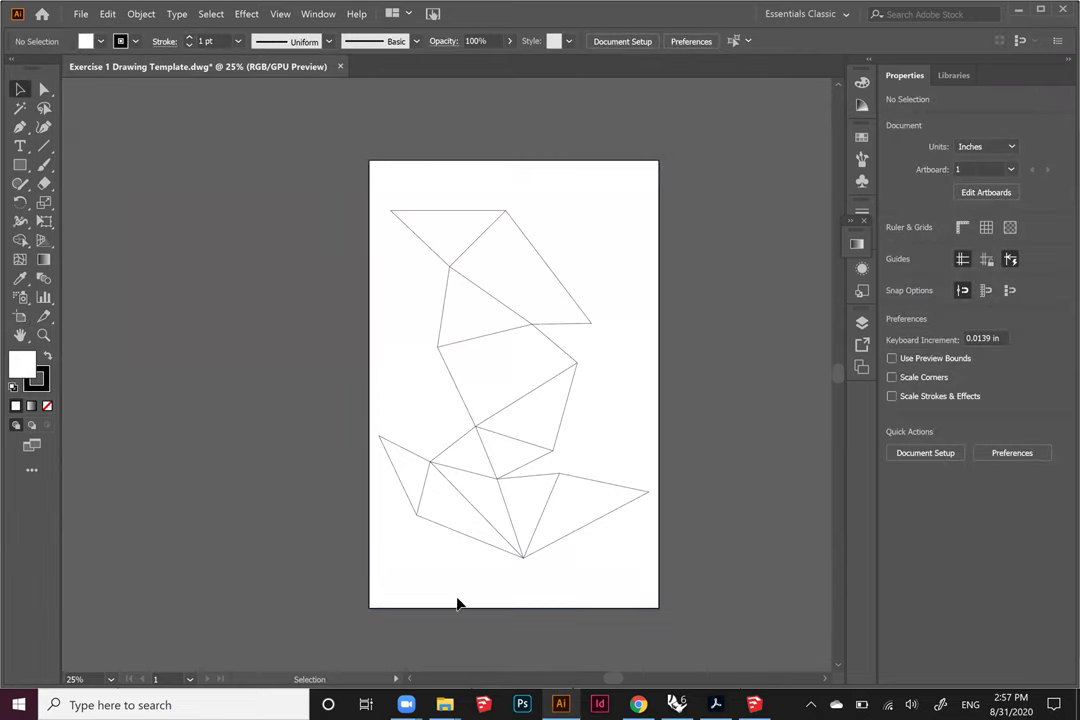